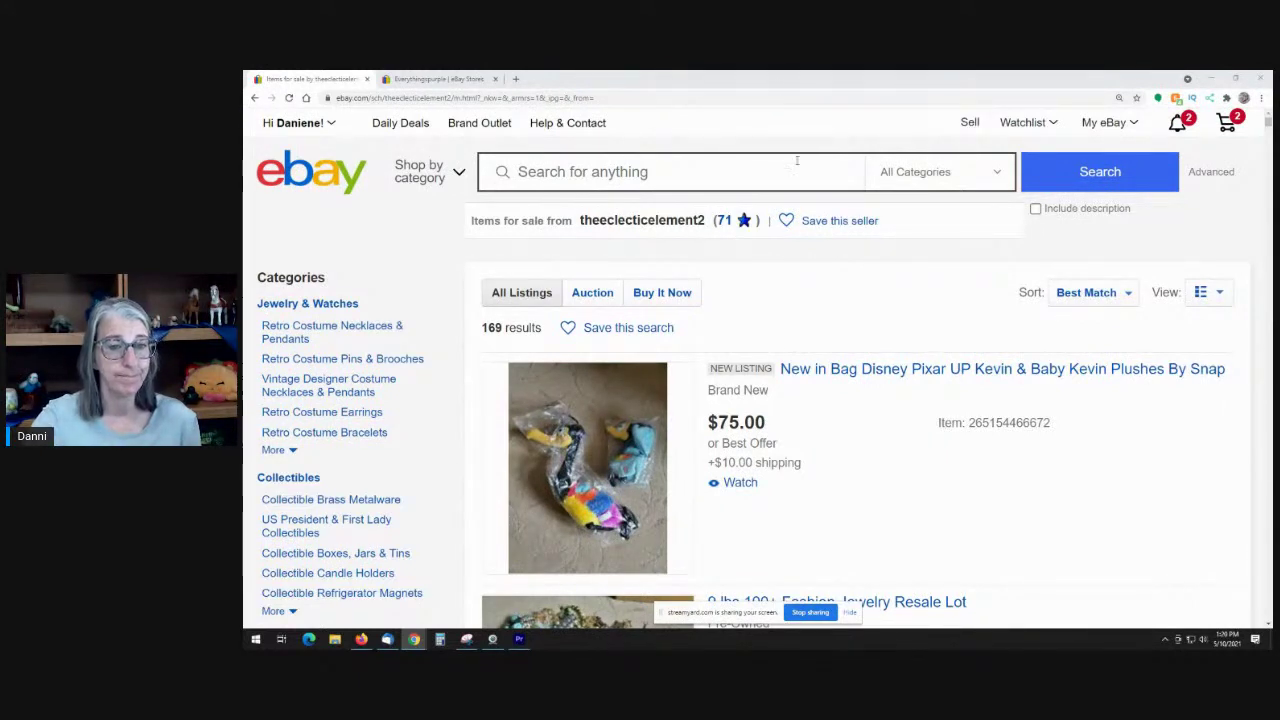
- Sort the seller's listings by Time: newly listed
{"action": "left_click", "coordinate": [1090, 295]}
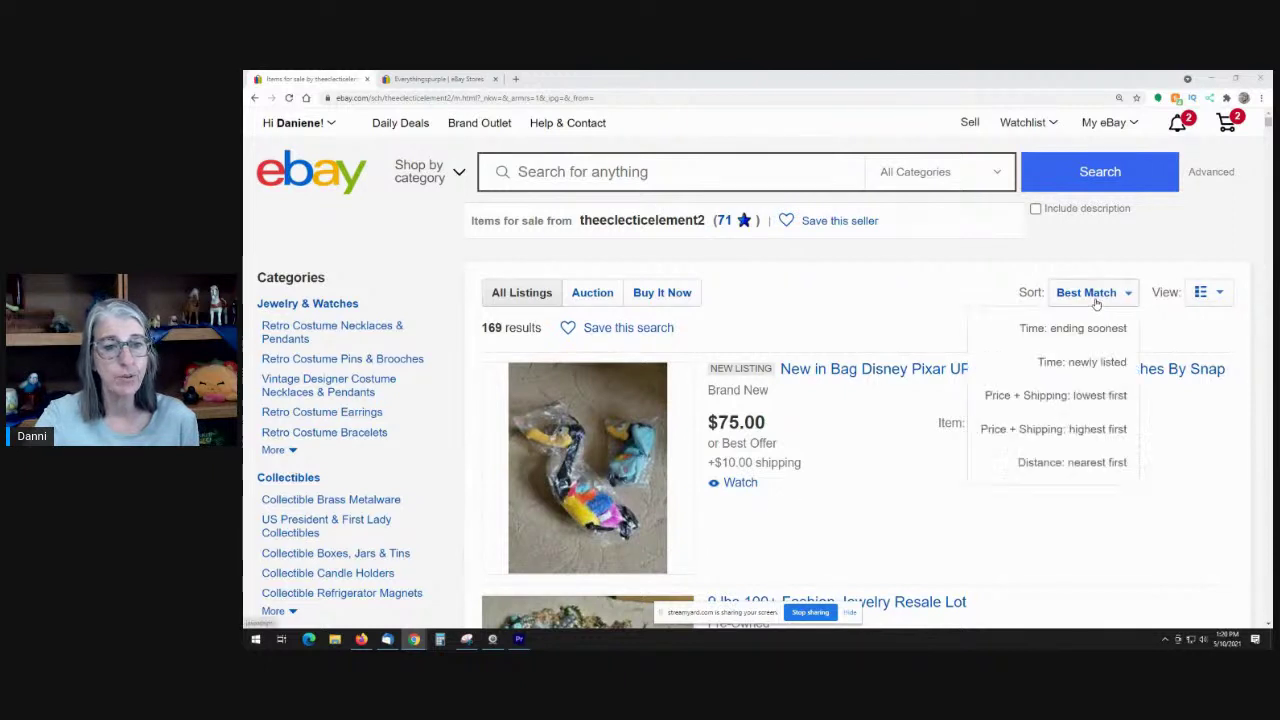
{"action": "left_click", "coordinate": [1070, 368]}
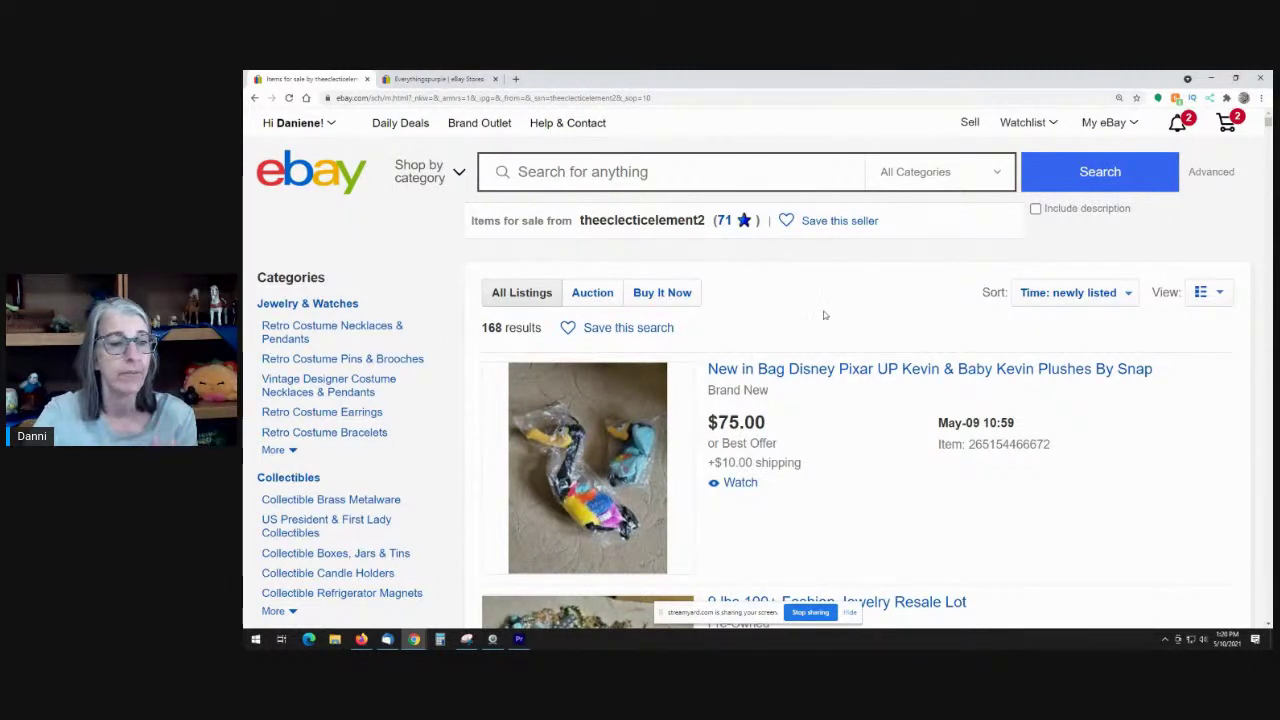
- Look through the seller's newest listings, comparing the backgrounds and quality of their main photos
{"action": "scroll", "coordinate": [853, 287], "scroll_direction": "down", "scroll_amount": 2}
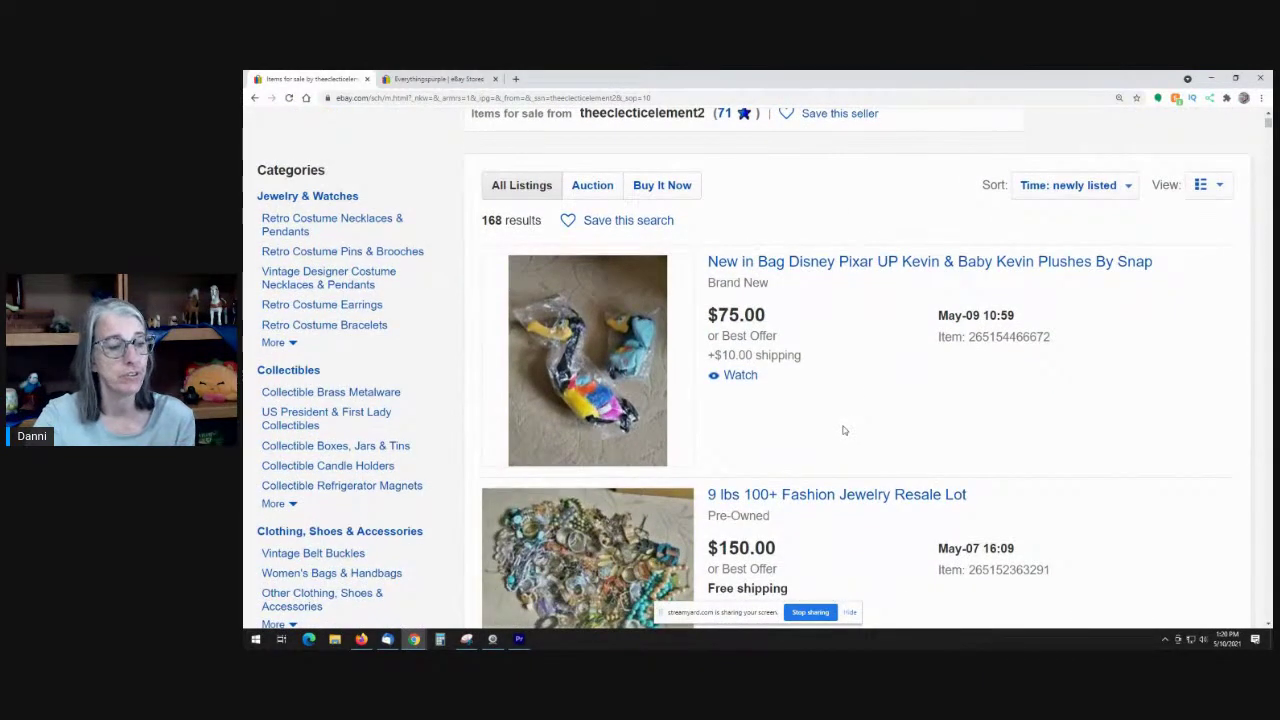
{"action": "scroll", "coordinate": [880, 401], "scroll_direction": "down", "scroll_amount": 6}
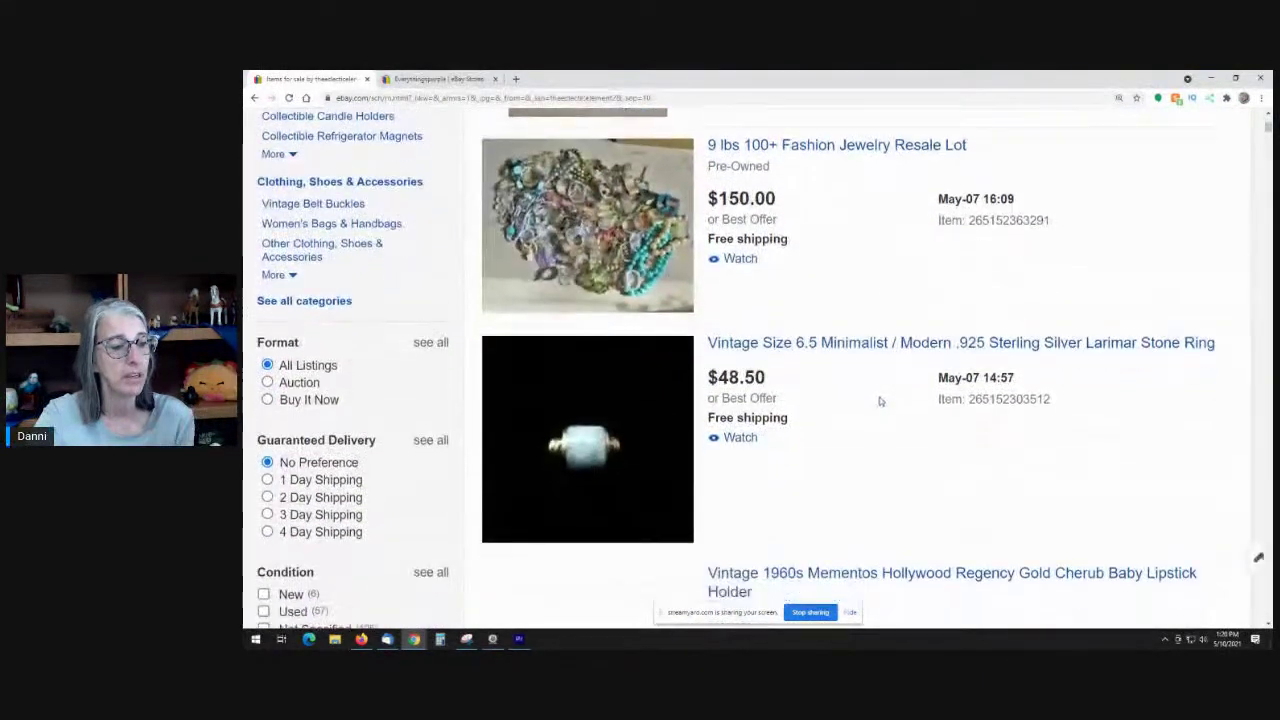
{"action": "scroll", "coordinate": [880, 401], "scroll_direction": "down", "scroll_amount": 11}
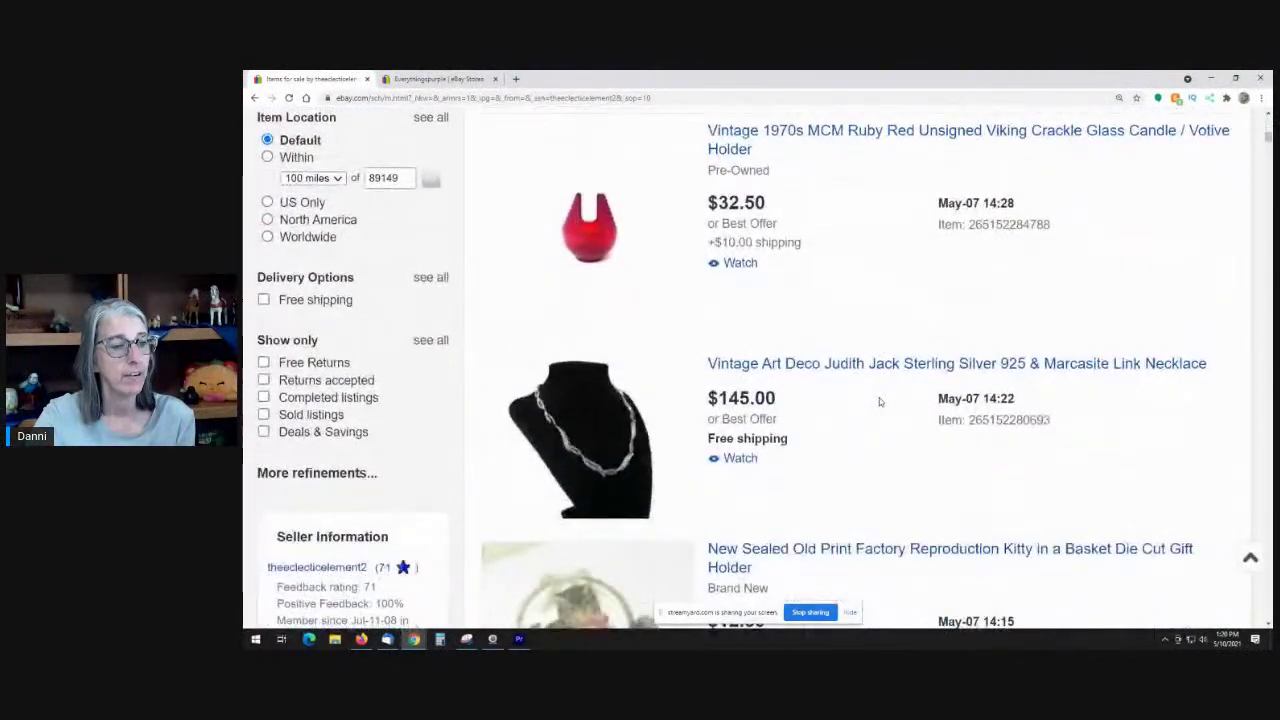
{"action": "scroll", "coordinate": [880, 401], "scroll_direction": "down", "scroll_amount": 8}
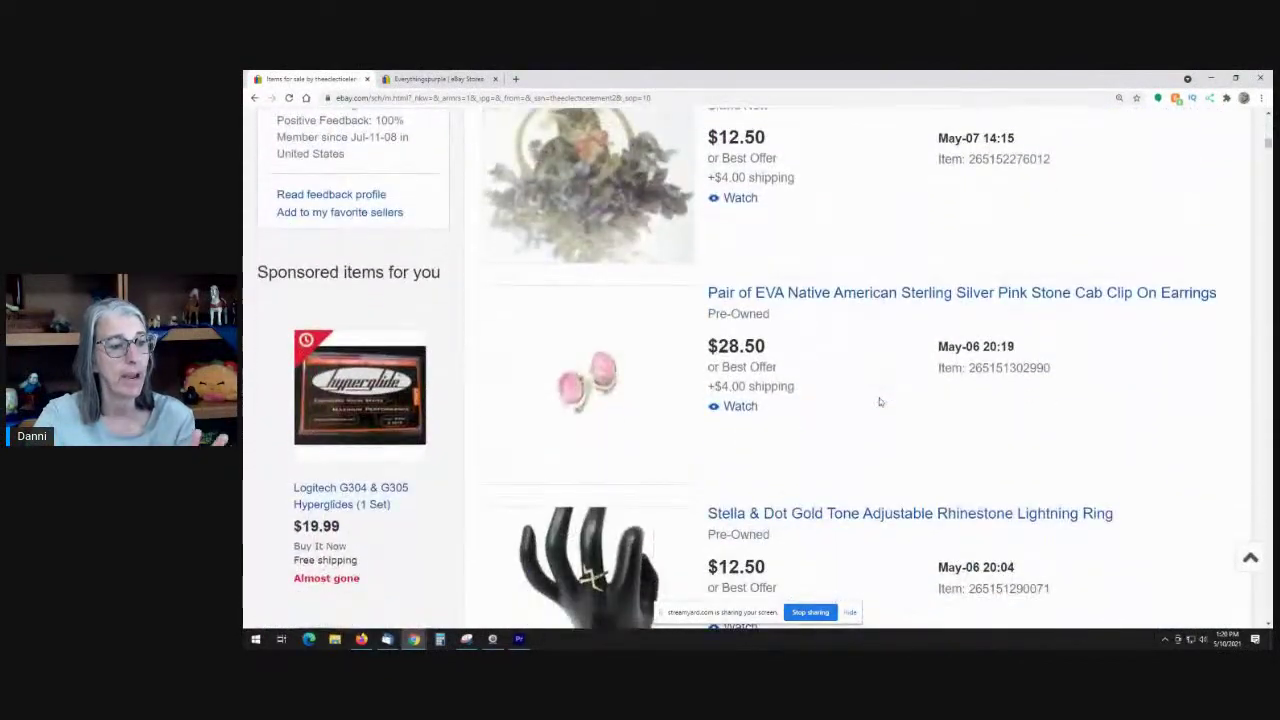
{"action": "scroll", "coordinate": [880, 401], "scroll_direction": "down", "scroll_amount": 11}
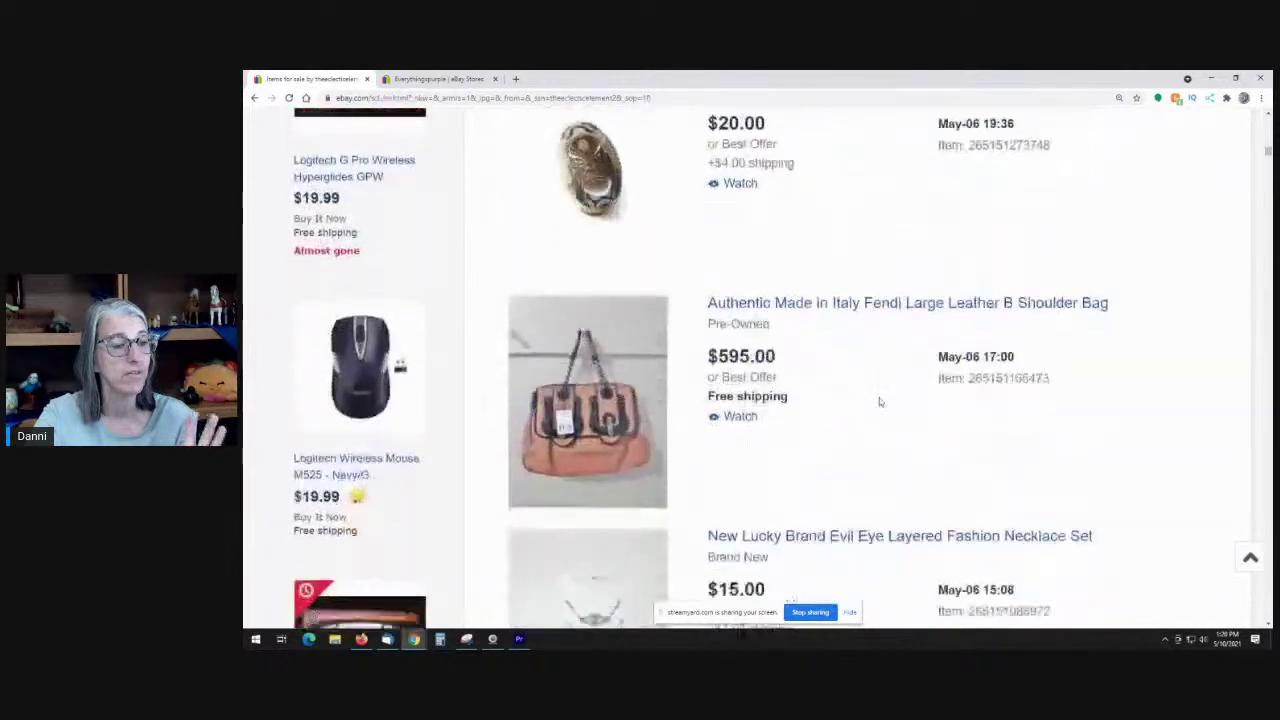
{"action": "scroll", "coordinate": [880, 401], "scroll_direction": "down", "scroll_amount": 6}
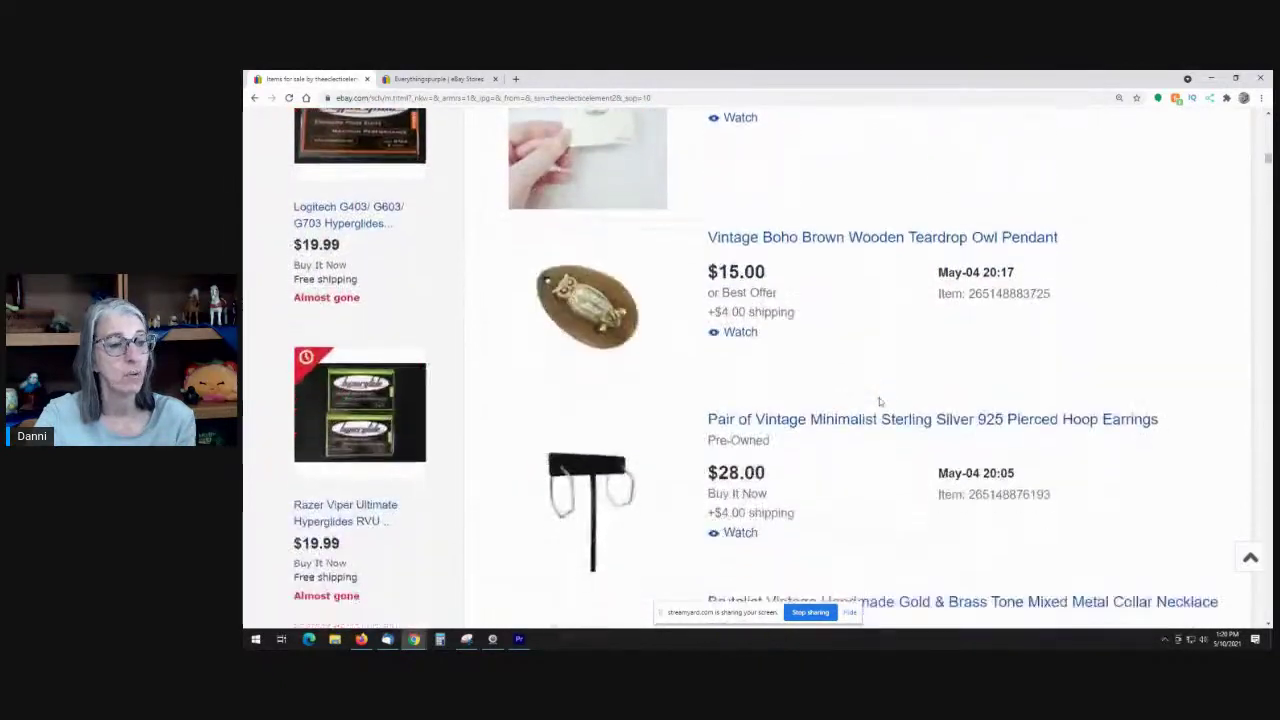
{"action": "scroll", "coordinate": [880, 401], "scroll_direction": "up", "scroll_amount": 4}
{"action": "scroll", "coordinate": [533, 437], "scroll_direction": "down", "scroll_amount": 1}
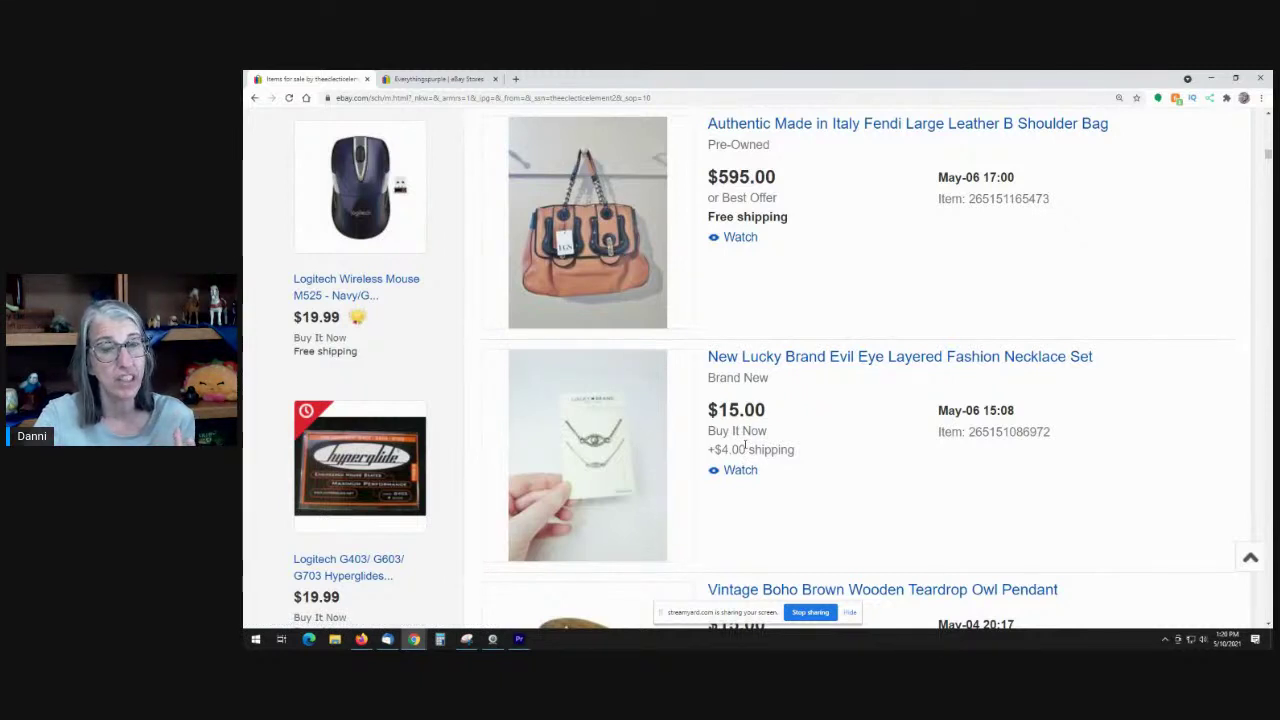
{"action": "scroll", "coordinate": [690, 440], "scroll_direction": "up", "scroll_amount": 2}
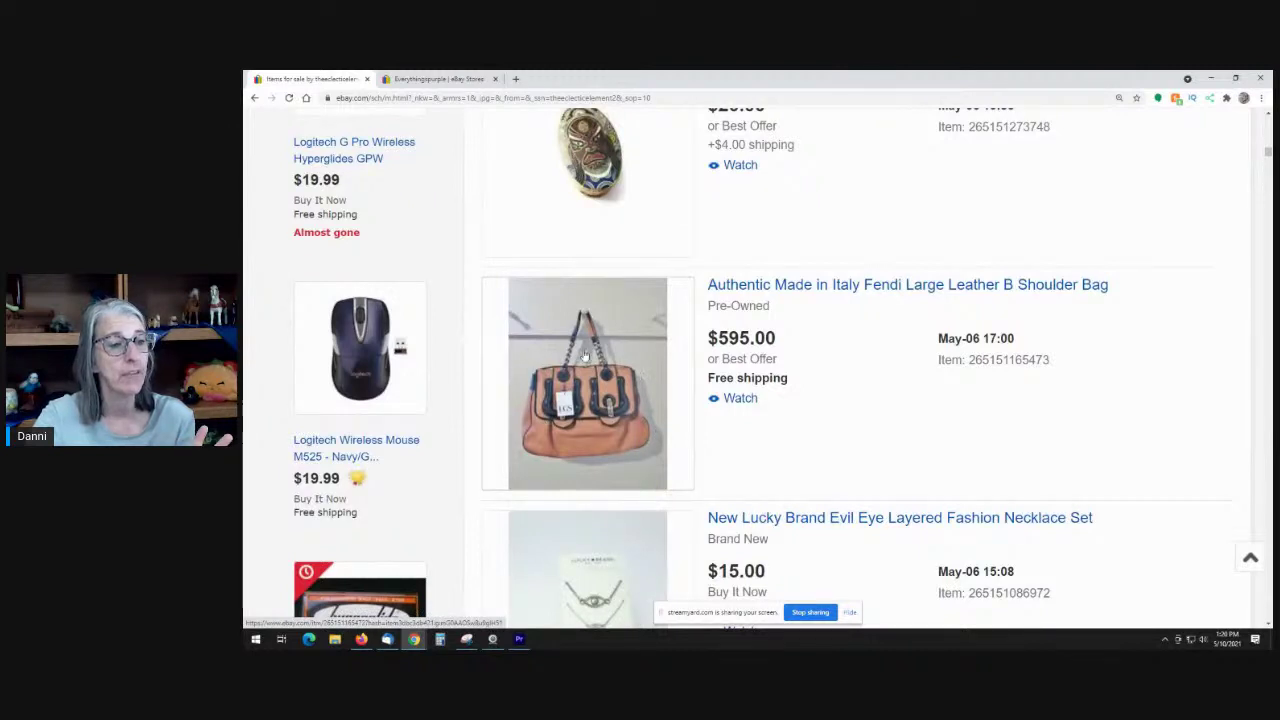
{"action": "scroll", "coordinate": [697, 423], "scroll_direction": "up", "scroll_amount": 2}
{"action": "scroll", "coordinate": [698, 425], "scroll_direction": "up", "scroll_amount": 14}
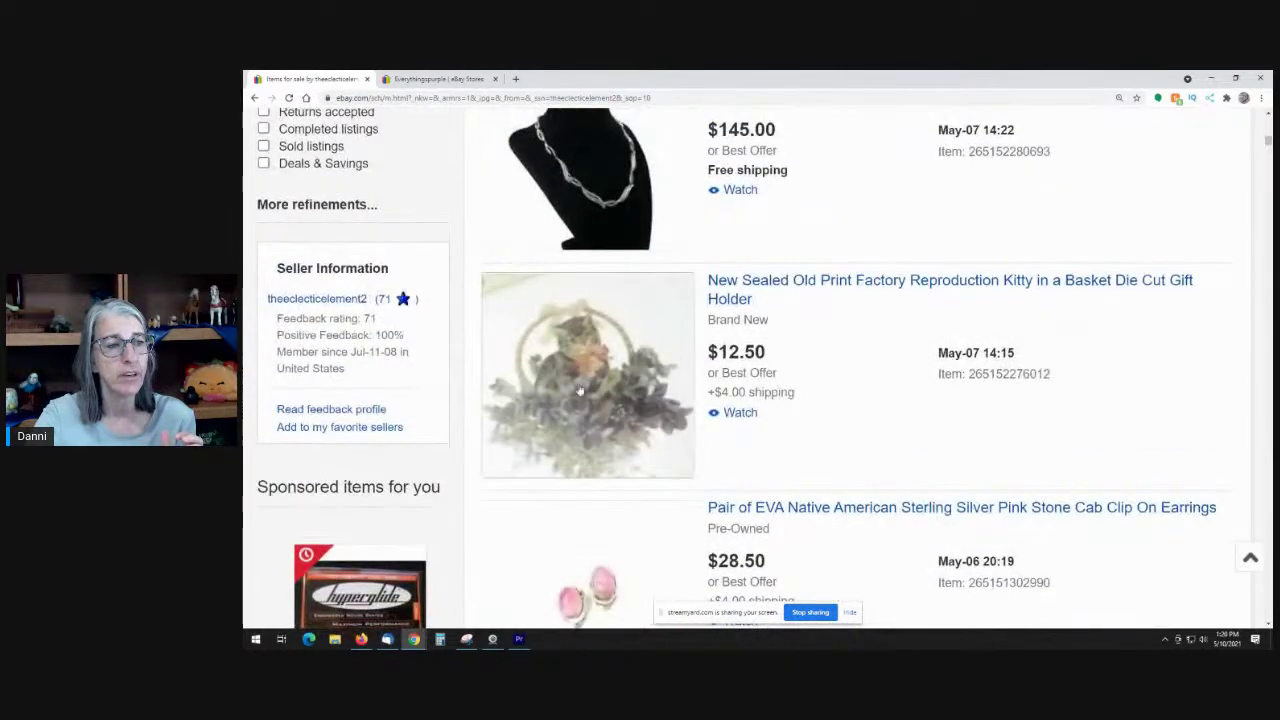
{"action": "scroll", "coordinate": [867, 408], "scroll_direction": "up", "scroll_amount": 1}
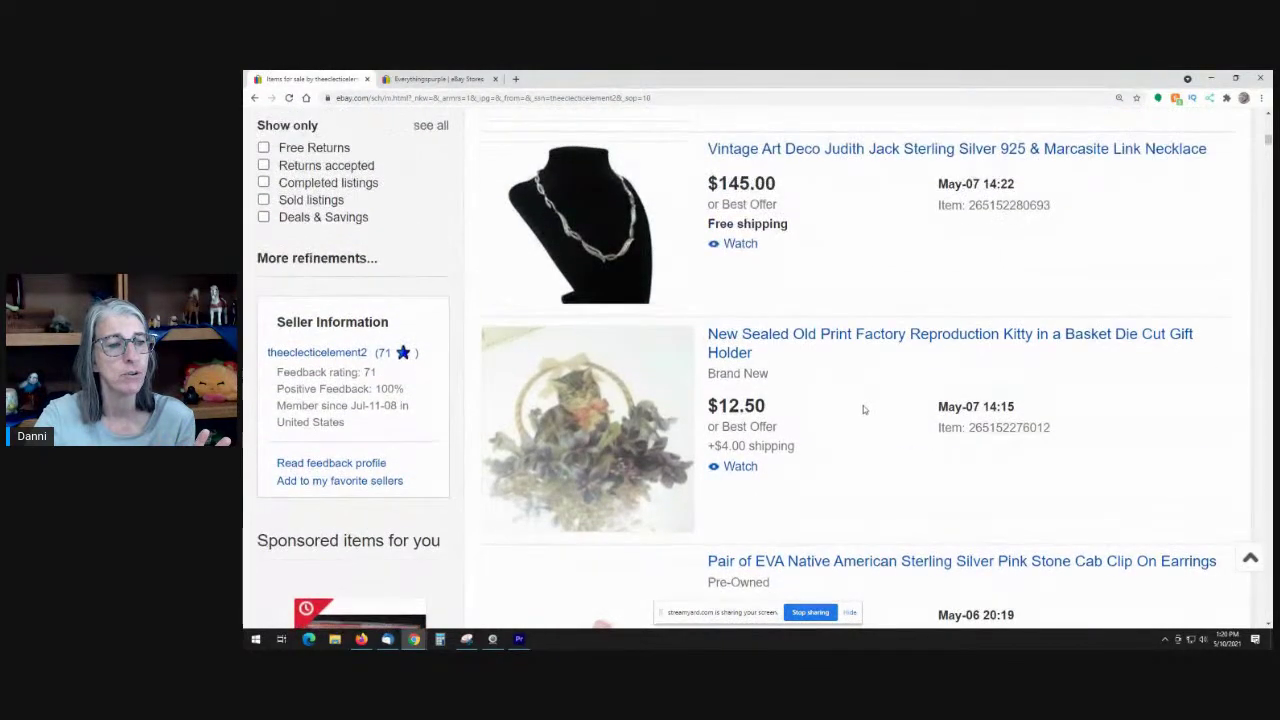
{"action": "scroll", "coordinate": [867, 408], "scroll_direction": "up", "scroll_amount": 9}
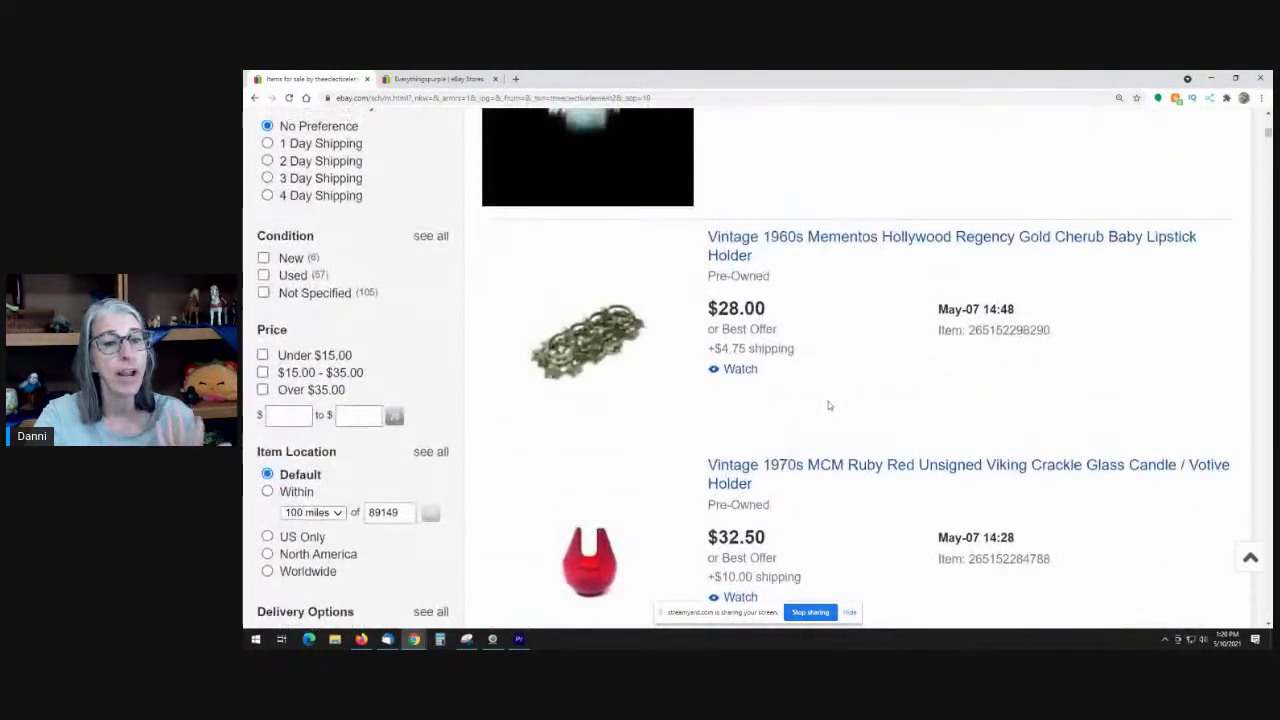
{"action": "scroll", "coordinate": [828, 405], "scroll_direction": "up", "scroll_amount": 9}
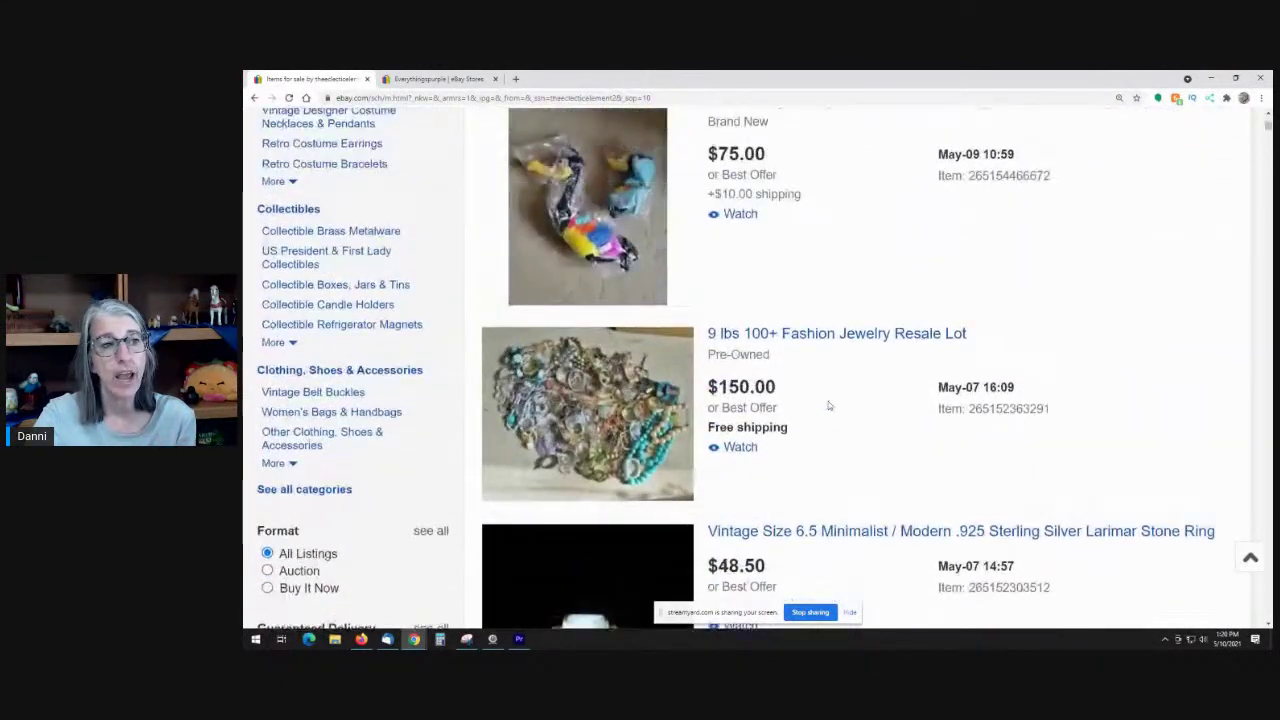
{"action": "scroll", "coordinate": [828, 405], "scroll_direction": "up", "scroll_amount": 4}
{"action": "scroll", "coordinate": [828, 405], "scroll_direction": "down", "scroll_amount": 2}
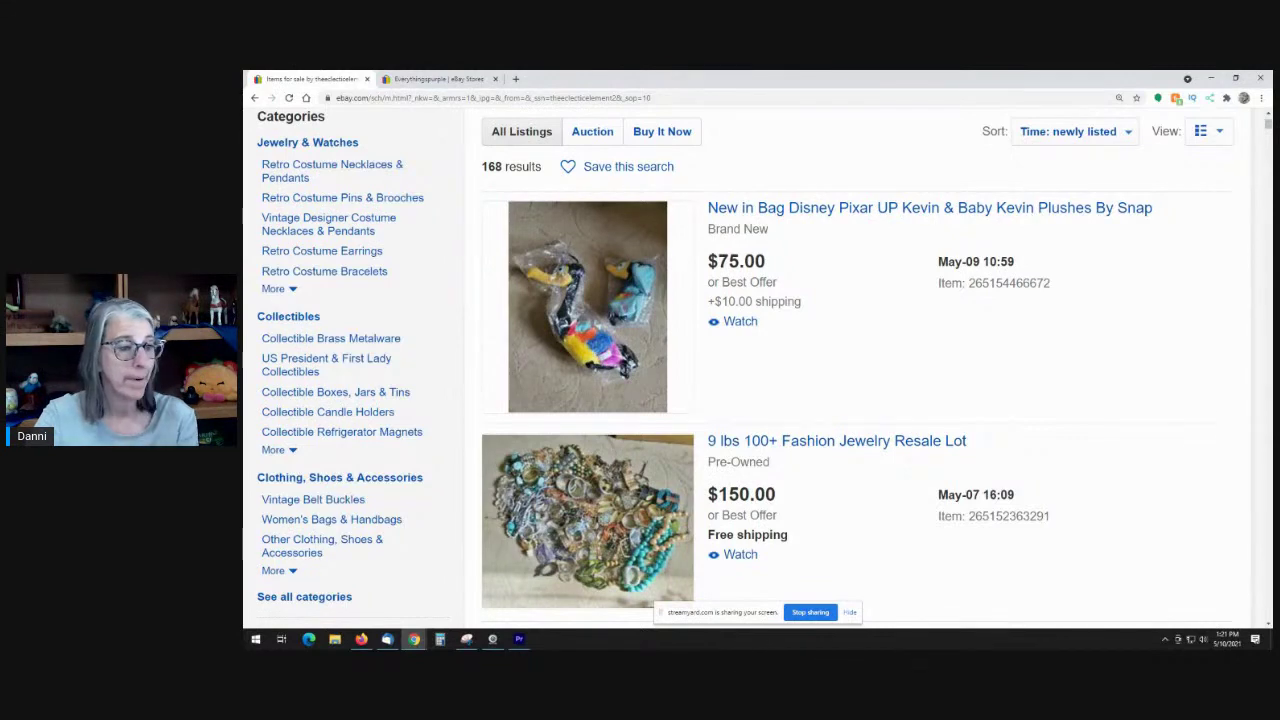
- Find the Vintage 1970s MCM Ruby Red Viking crackle glass votive holder among the listings and open it
{"action": "scroll", "coordinate": [960, 405], "scroll_direction": "down", "scroll_amount": 3}
{"action": "scroll", "coordinate": [992, 411], "scroll_direction": "down", "scroll_amount": 6}
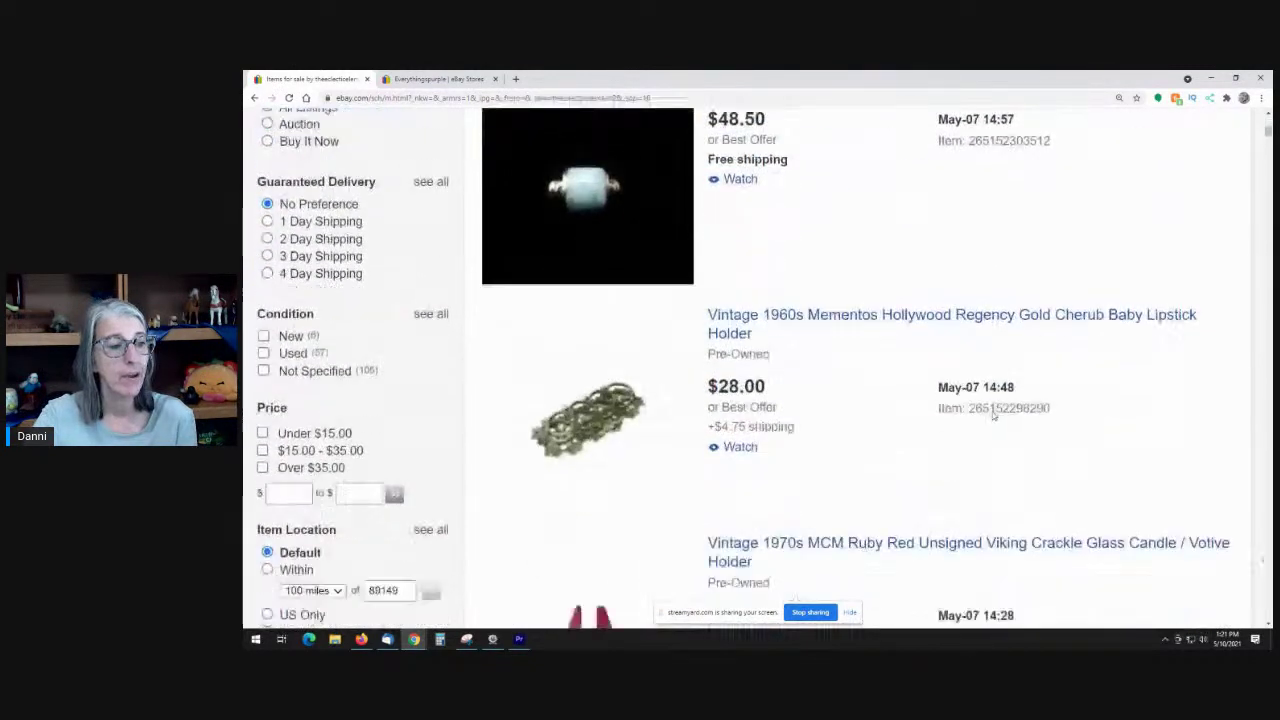
{"action": "scroll", "coordinate": [657, 470], "scroll_direction": "down", "scroll_amount": 1}
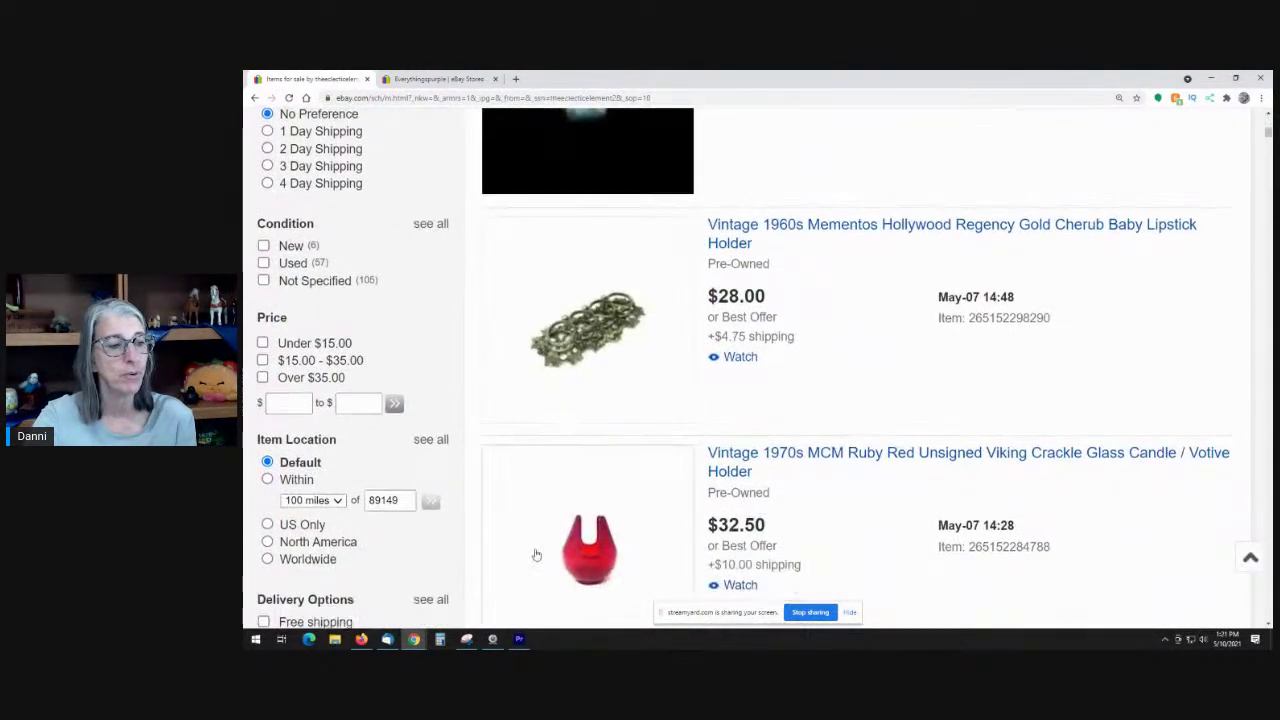
{"action": "scroll", "coordinate": [889, 427], "scroll_direction": "down", "scroll_amount": 3}
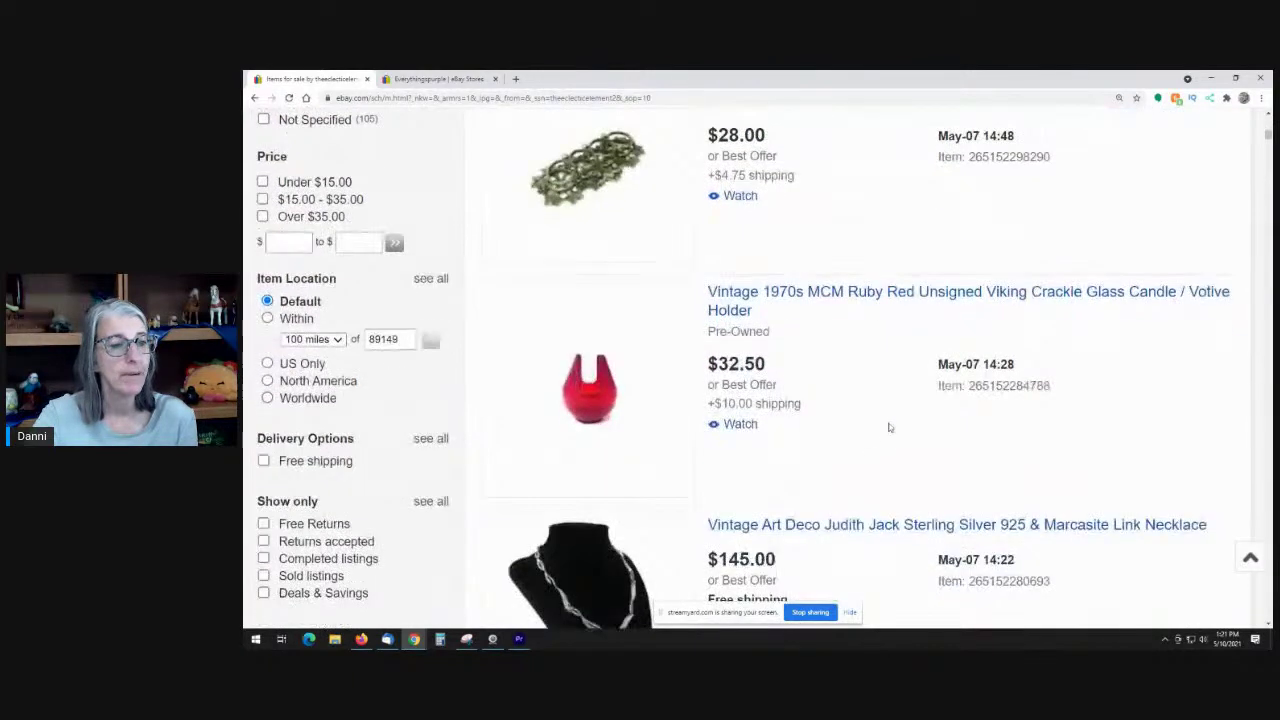
{"action": "left_click", "coordinate": [905, 294]}
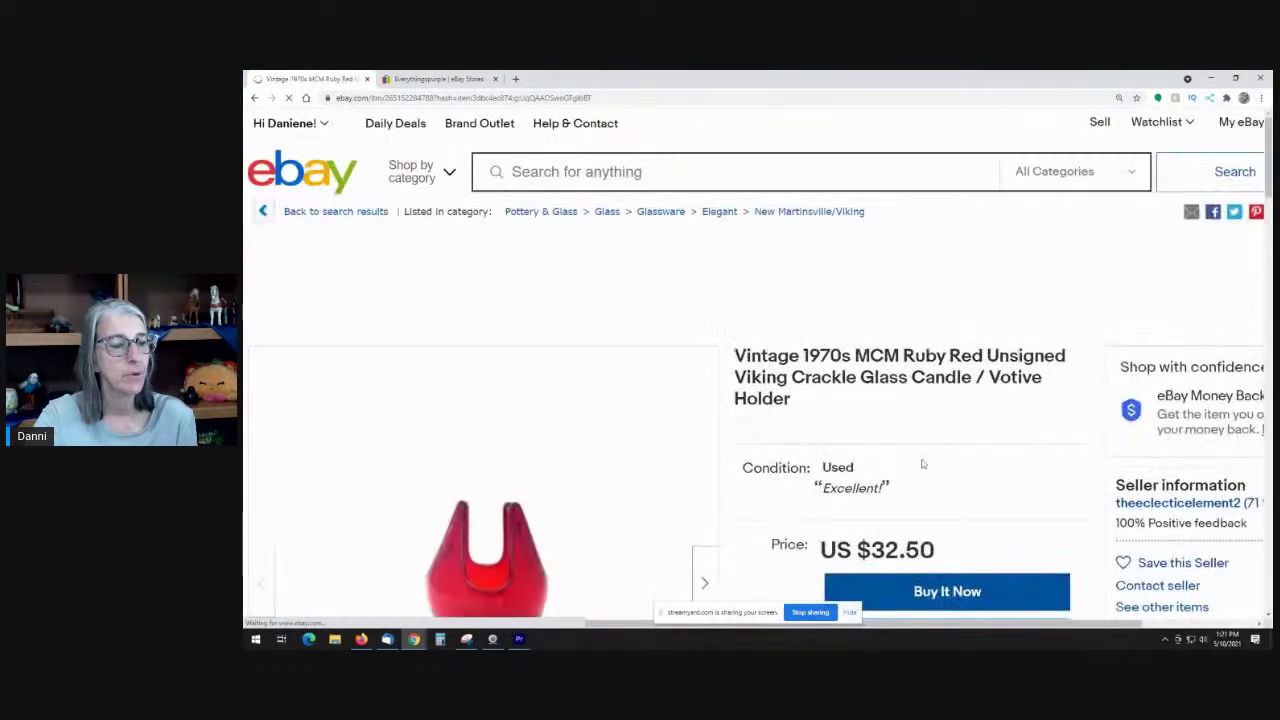
- Examine the votive holder's main photo, its magnified detail, the photo thumbnails and the price and offer options
{"action": "scroll", "coordinate": [920, 406], "scroll_direction": "down", "scroll_amount": 3}
{"action": "scroll", "coordinate": [921, 405], "scroll_direction": "down", "scroll_amount": 2}
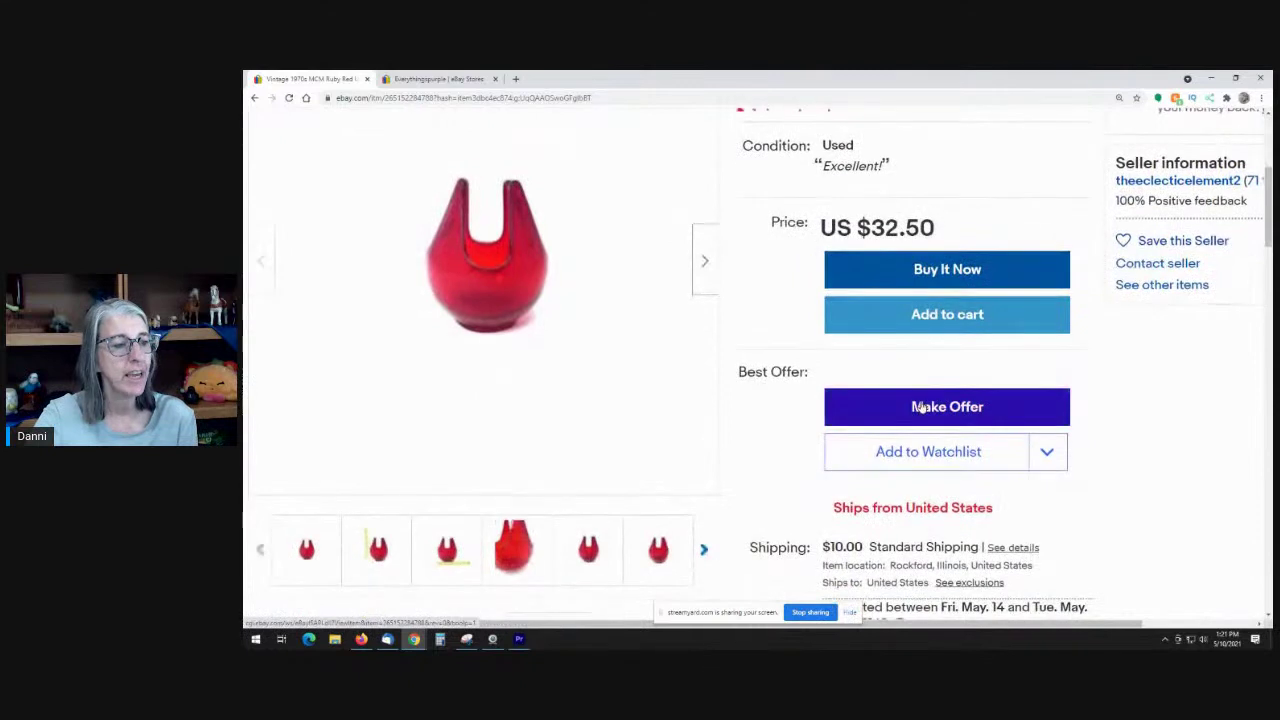
{"action": "scroll", "coordinate": [921, 405], "scroll_direction": "up", "scroll_amount": 1}
{"action": "mouse_move", "coordinate": [486, 295]}
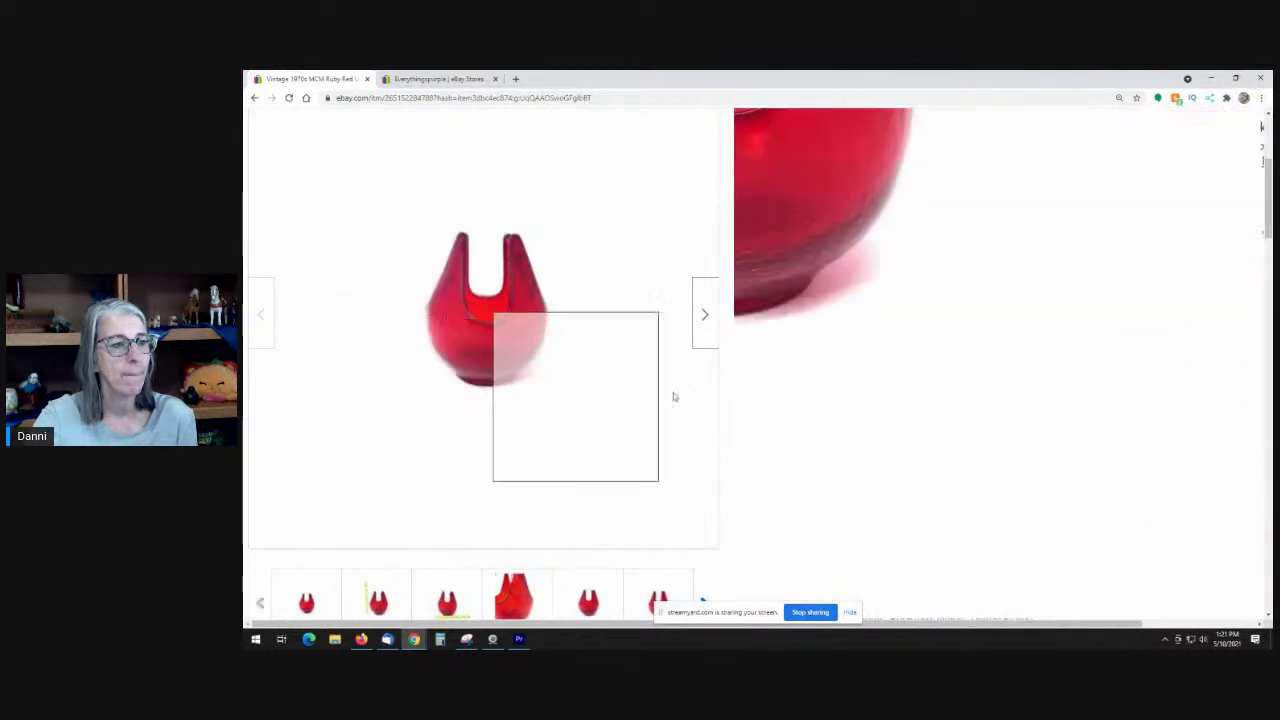
{"action": "scroll", "coordinate": [744, 300], "scroll_direction": "up", "scroll_amount": 1}
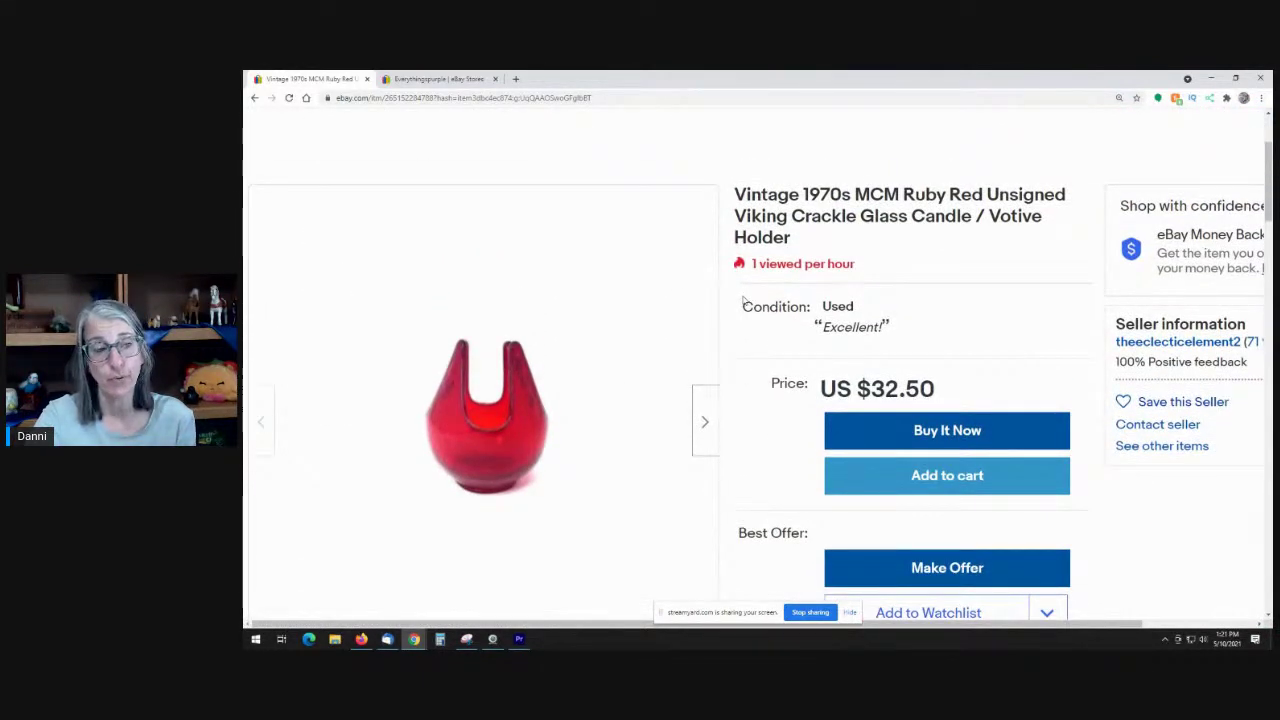
{"action": "scroll", "coordinate": [743, 300], "scroll_direction": "down", "scroll_amount": 1}
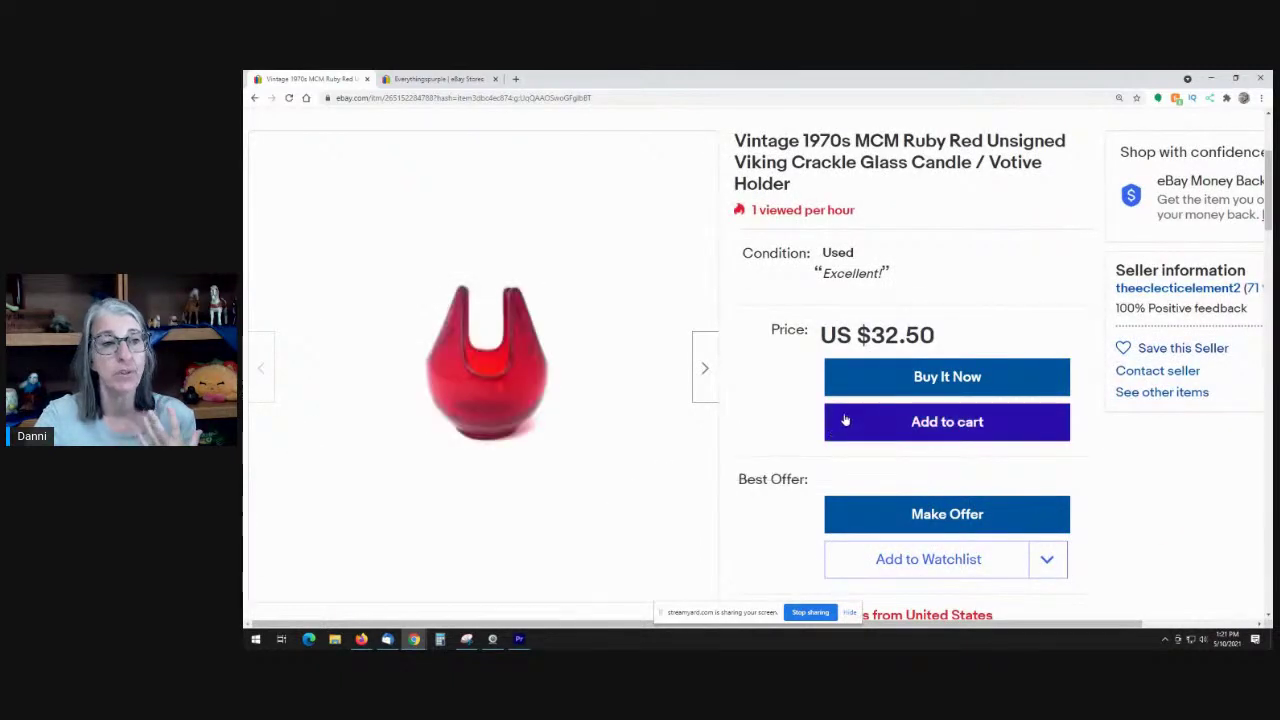
{"action": "scroll", "coordinate": [730, 401], "scroll_direction": "down", "scroll_amount": 1}
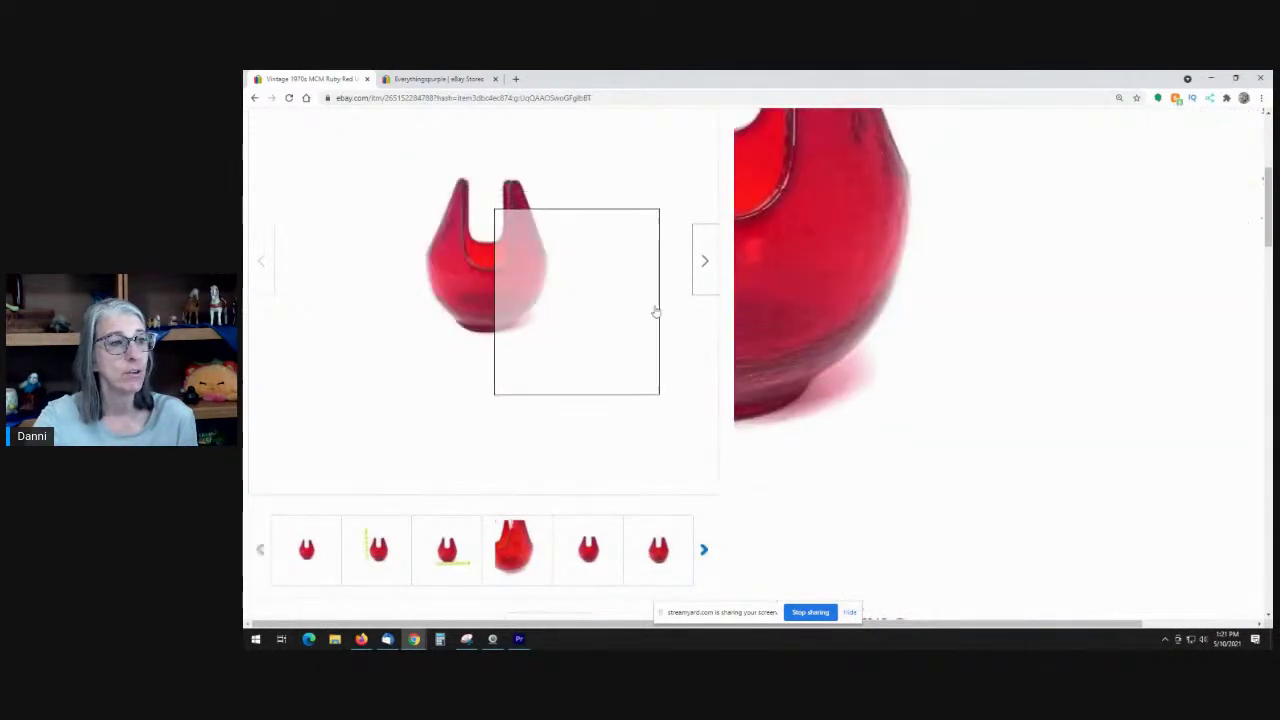
- Return to the seller's listings, open the Disney Pixar UP Kevin & Baby Kevin plushes listing and examine its photos
{"action": "left_click", "coordinate": [255, 97]}
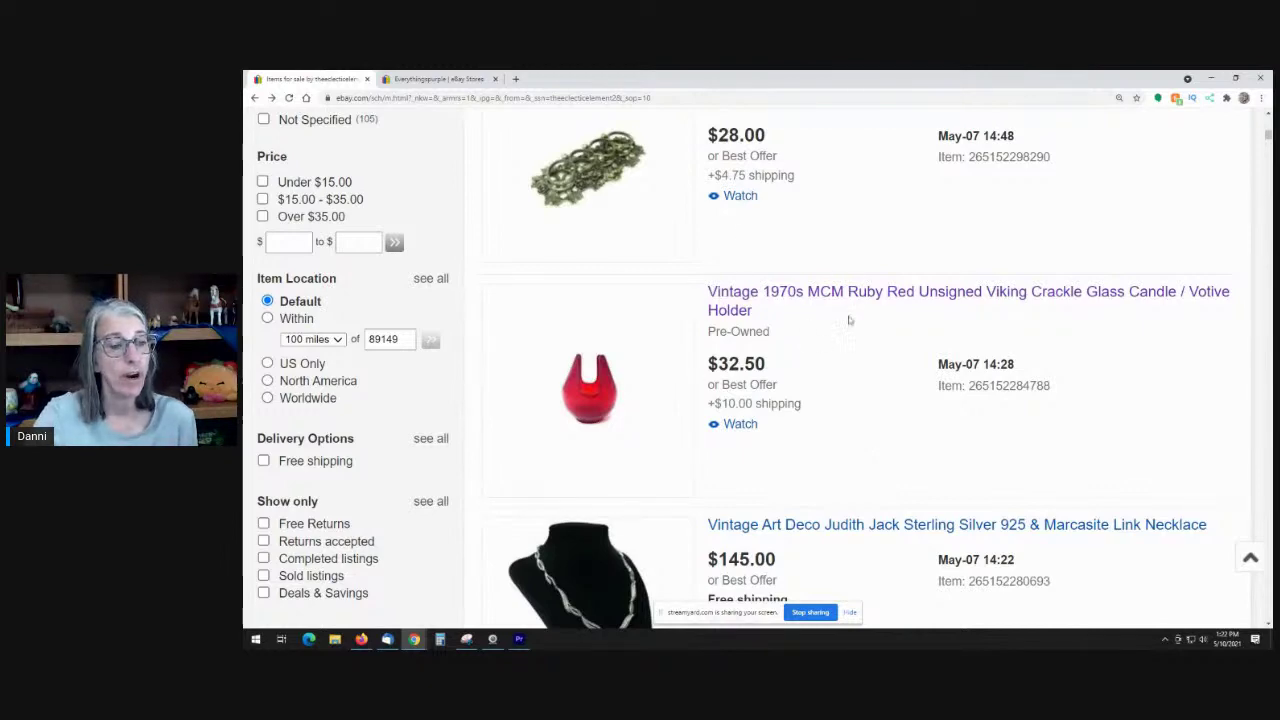
{"action": "scroll", "coordinate": [869, 390], "scroll_direction": "up", "scroll_amount": 2}
{"action": "scroll", "coordinate": [865, 384], "scroll_direction": "up", "scroll_amount": 7}
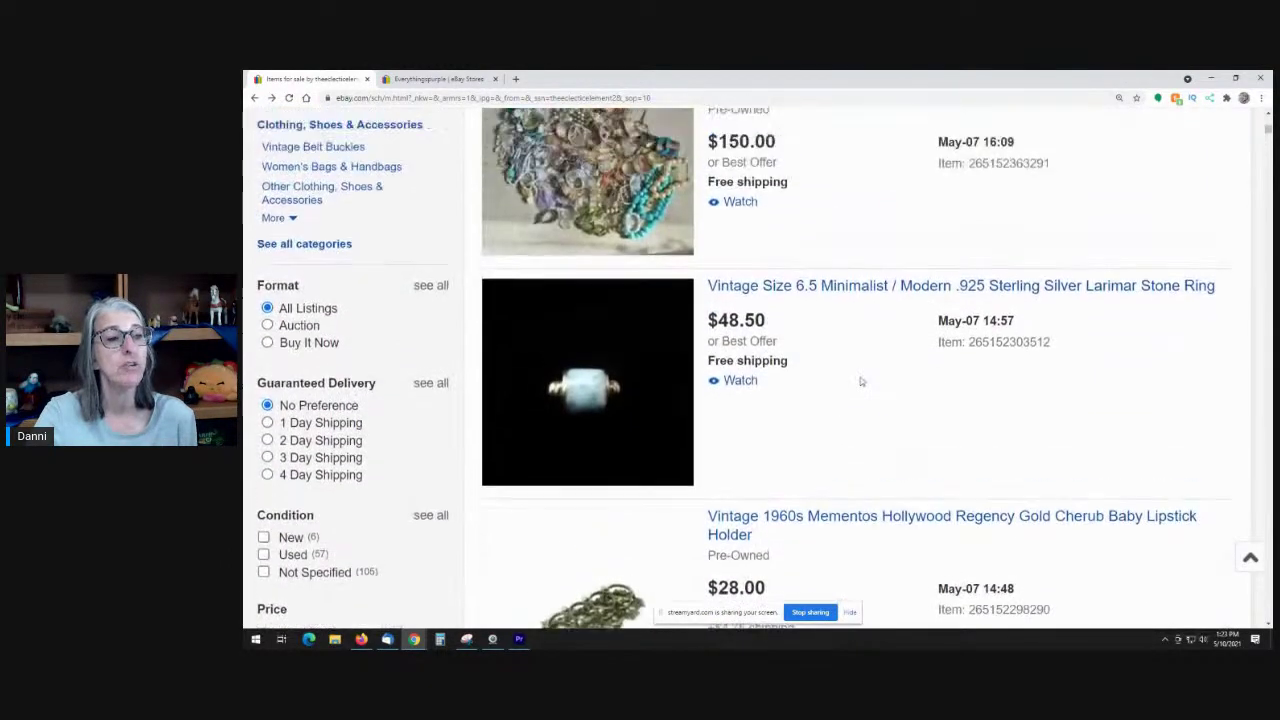
{"action": "scroll", "coordinate": [860, 381], "scroll_direction": "up", "scroll_amount": 1}
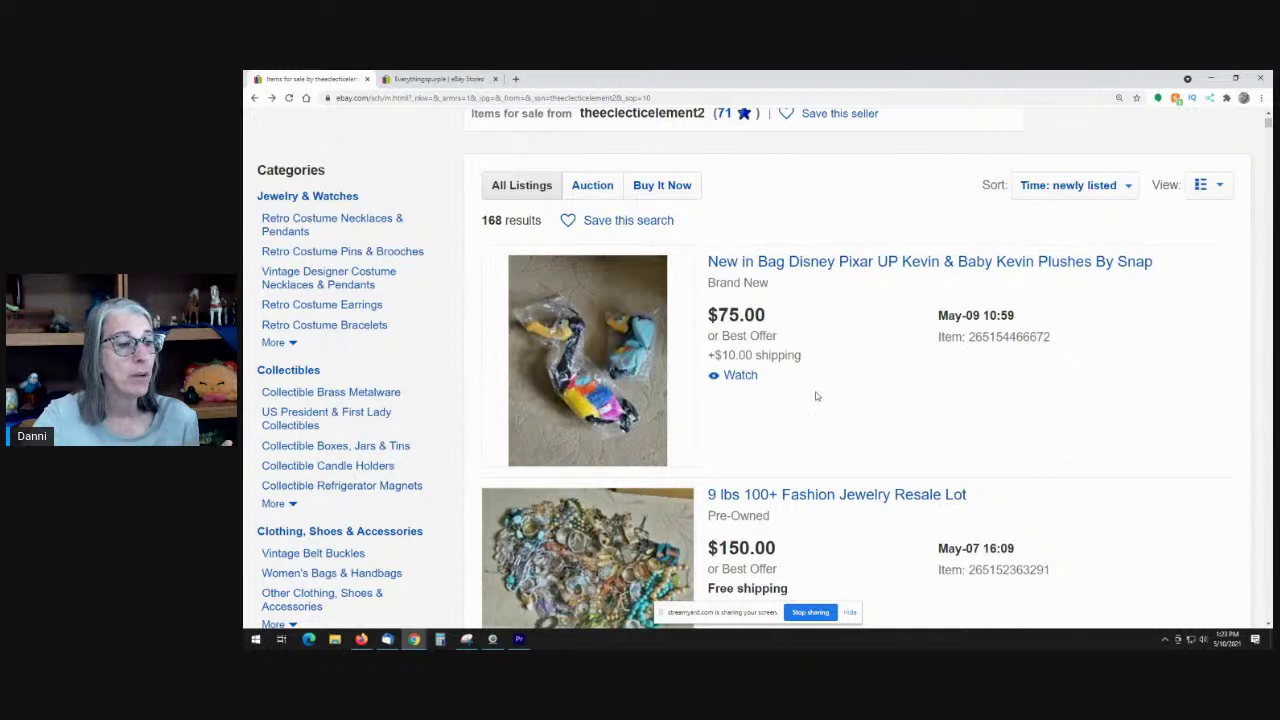
{"action": "scroll", "coordinate": [860, 350], "scroll_direction": "down", "scroll_amount": 1}
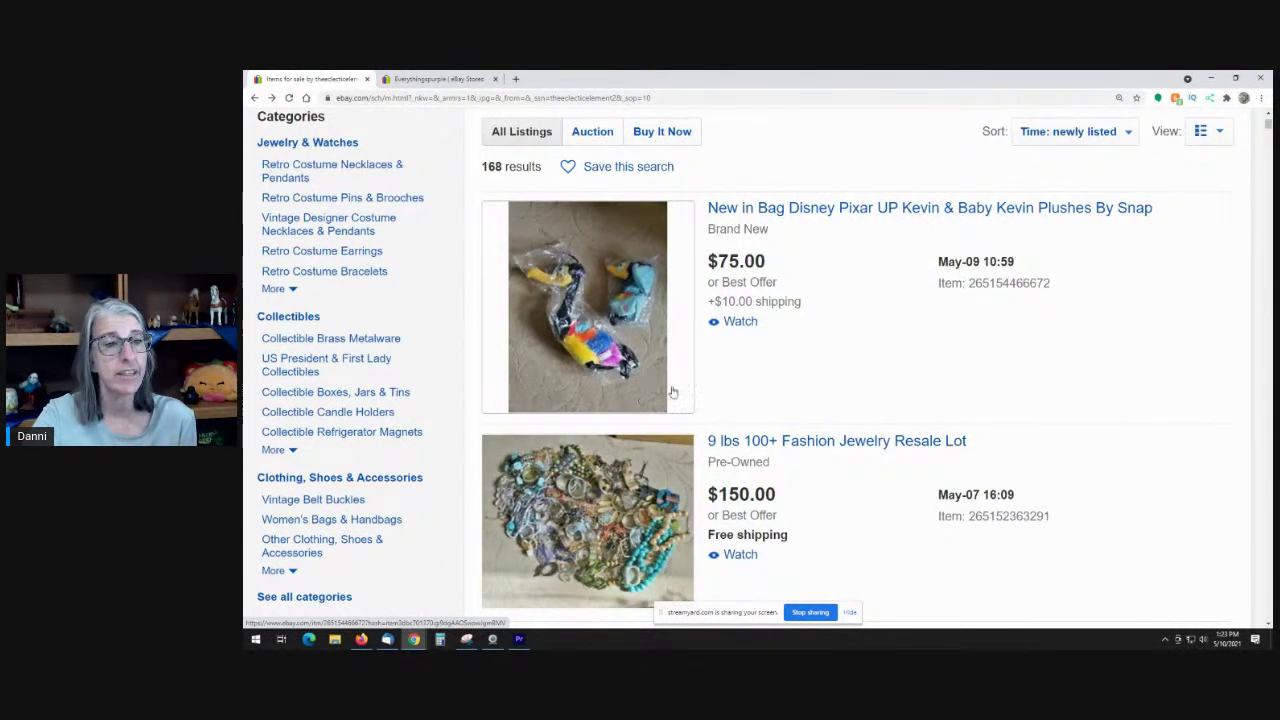
{"action": "scroll", "coordinate": [873, 353], "scroll_direction": "up", "scroll_amount": 1}
{"action": "scroll", "coordinate": [796, 416], "scroll_direction": "up", "scroll_amount": 1}
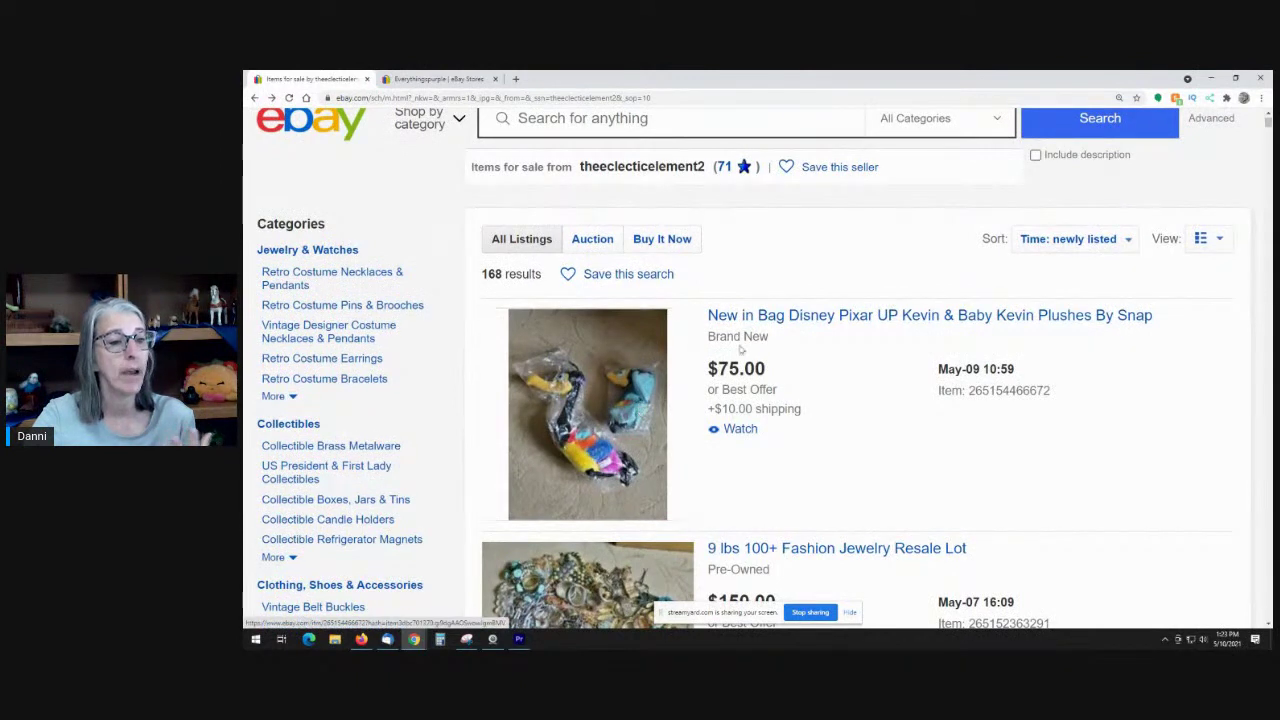
{"action": "left_click", "coordinate": [830, 318]}
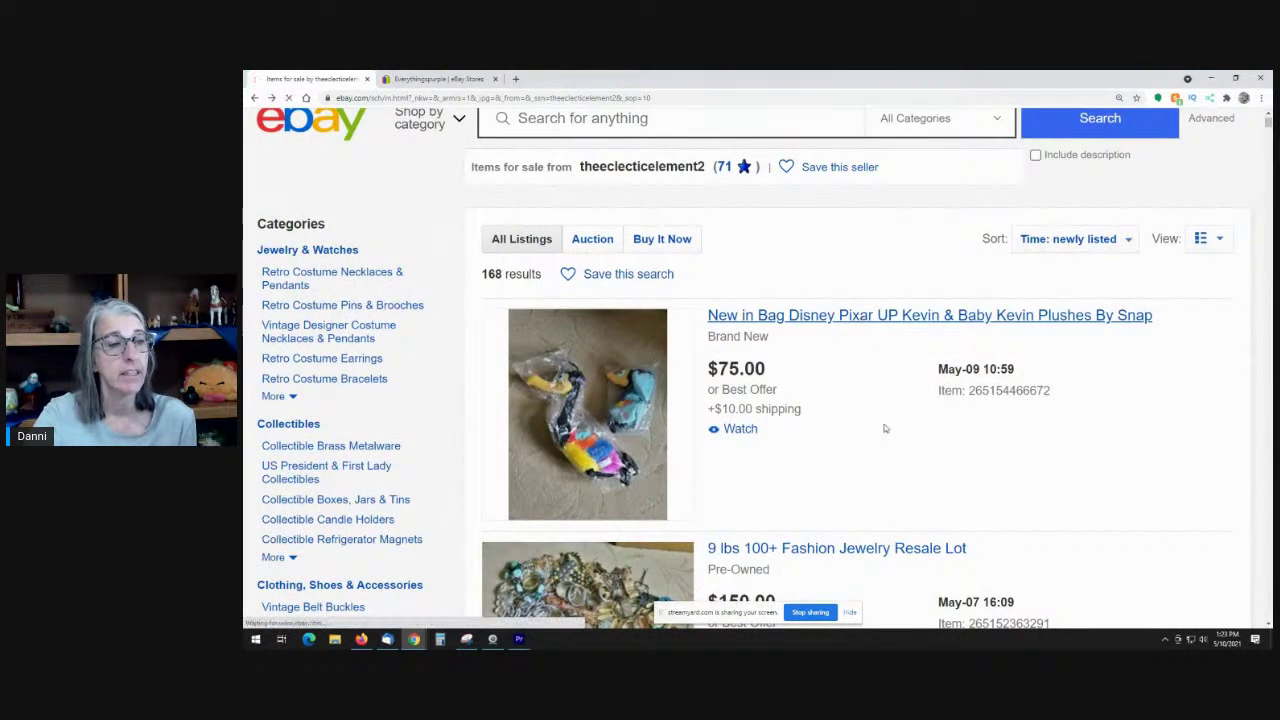
{"action": "scroll", "coordinate": [955, 424], "scroll_direction": "down", "scroll_amount": 2}
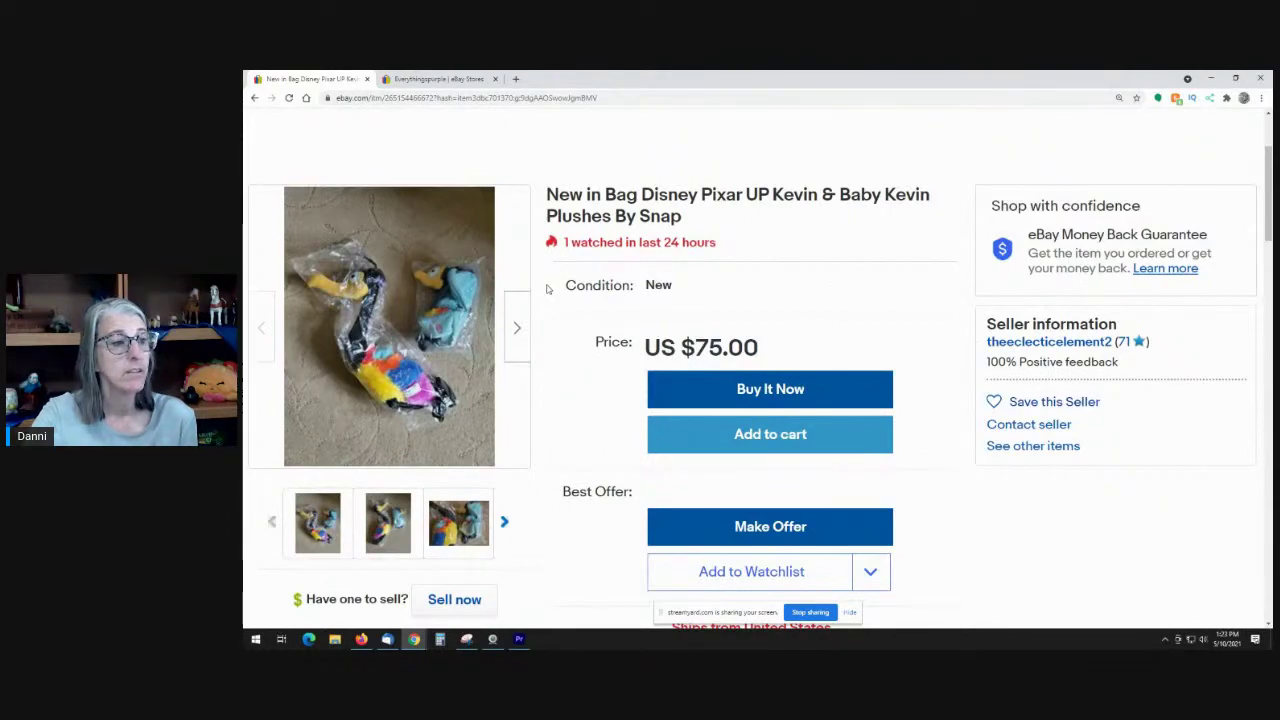
{"action": "mouse_move", "coordinate": [380, 280]}
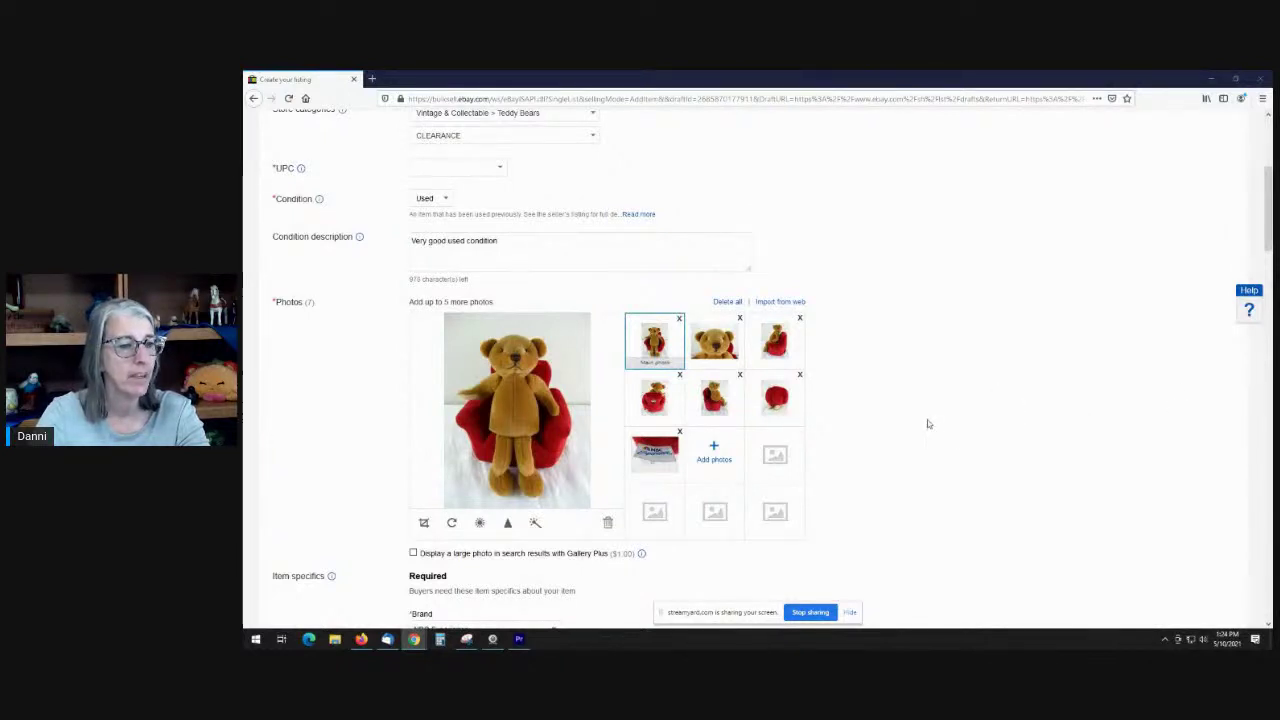
- Review the NBC Experience teddy bear draft in the listing form, from its title details to the photos and photo-editing tools
{"action": "scroll", "coordinate": [923, 420], "scroll_direction": "down", "scroll_amount": 1}
{"action": "scroll", "coordinate": [925, 421], "scroll_direction": "down", "scroll_amount": 1}
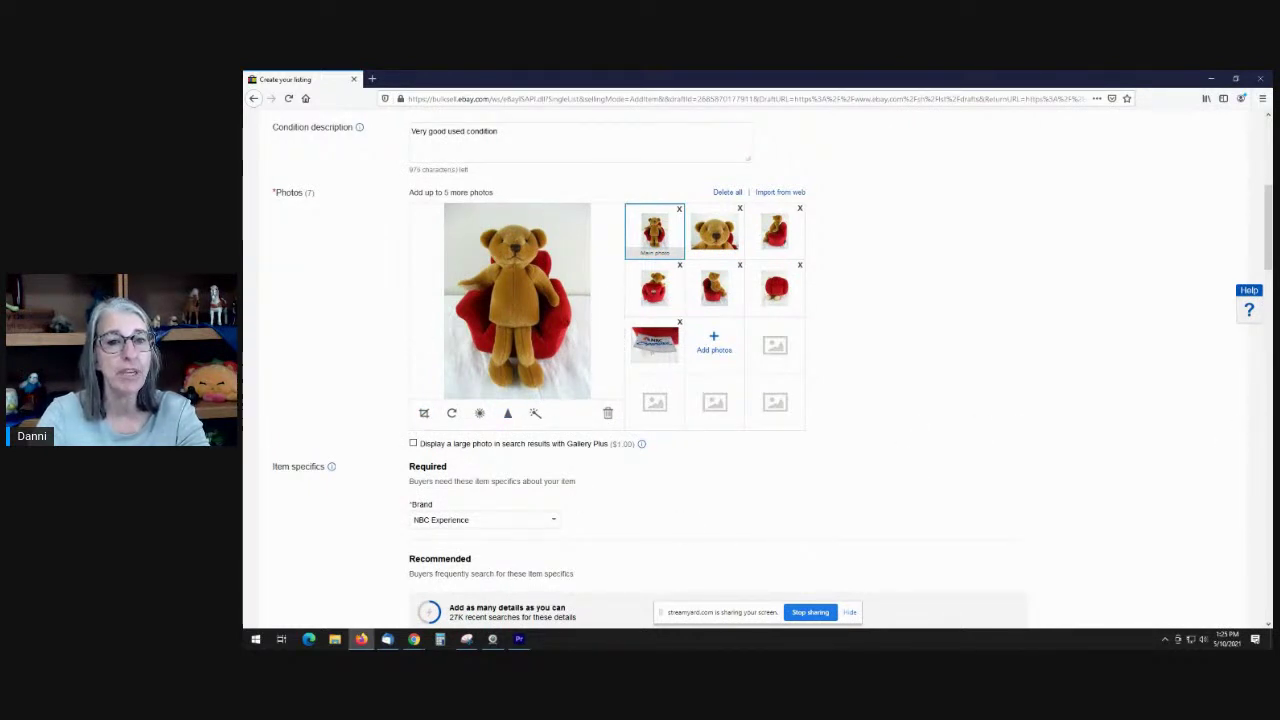
{"action": "left_click_drag", "start_coordinate": [1268, 234], "coordinate": [1269, 155]}
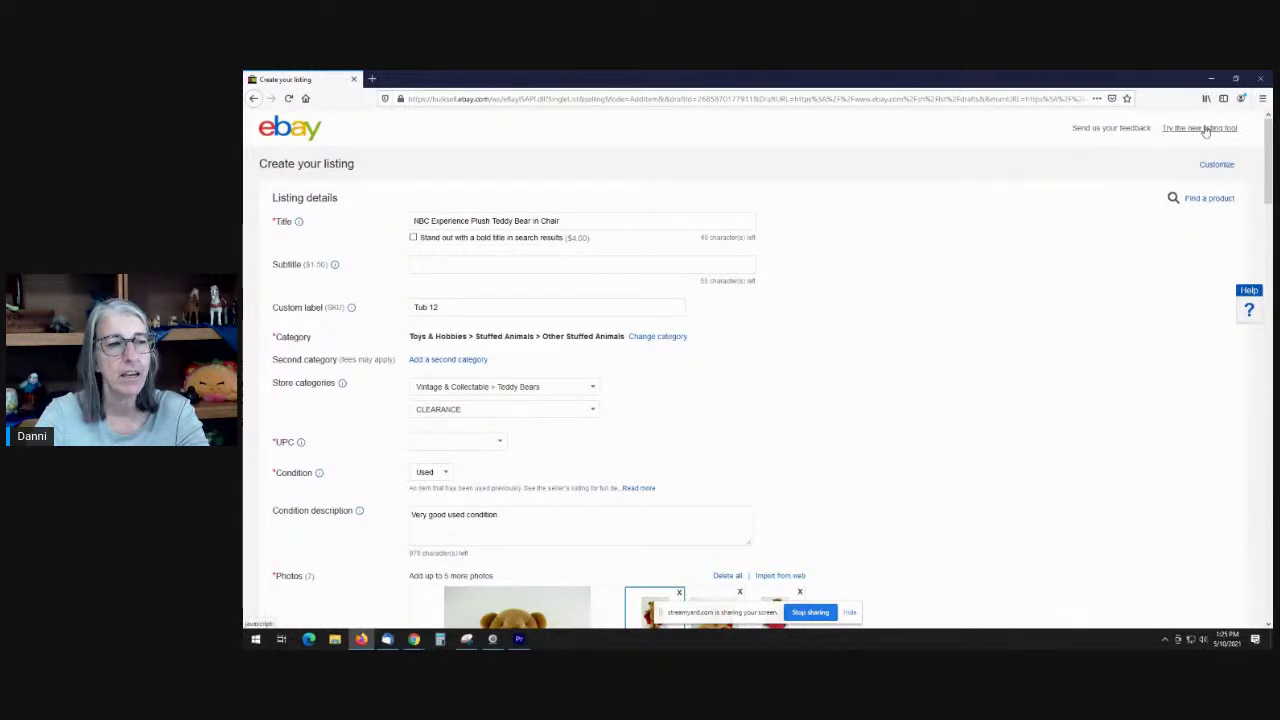
{"action": "left_click_drag", "start_coordinate": [1266, 155], "coordinate": [1267, 215]}
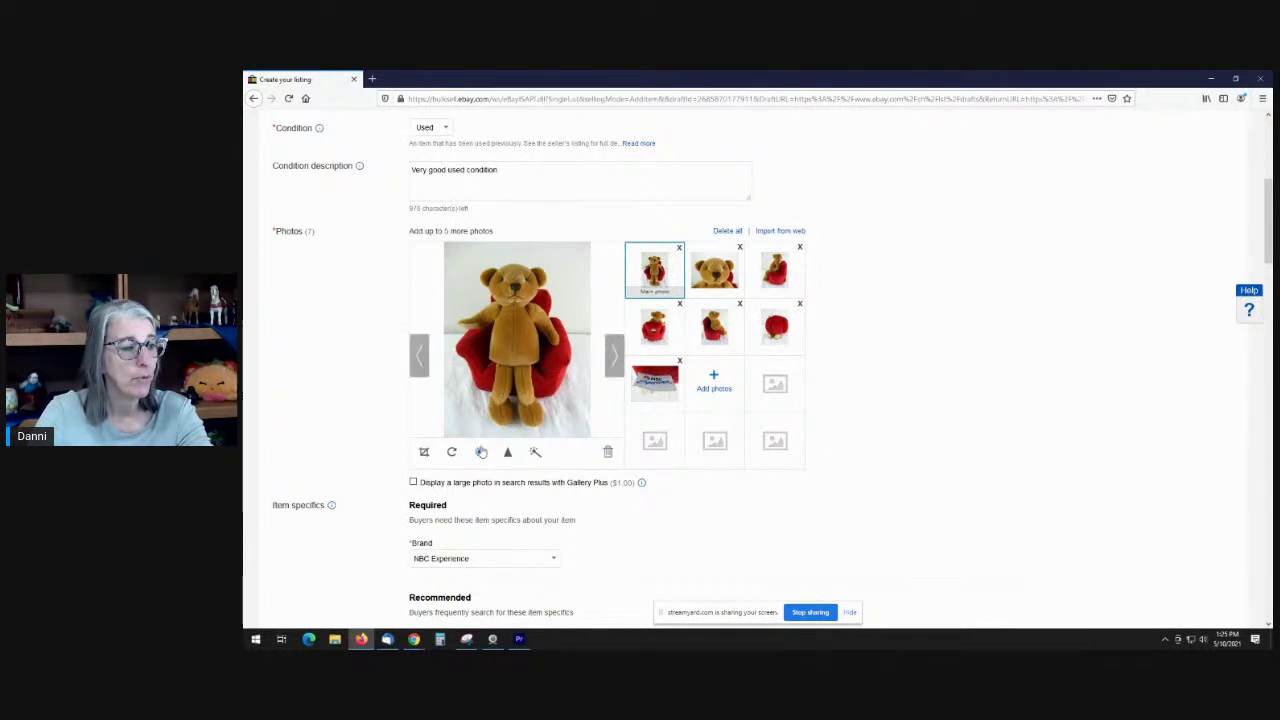
- Set the main teddy bear photo's brightness to 35 and its contrast to 18, and save the adjustment
{"action": "left_click", "coordinate": [480, 452]}
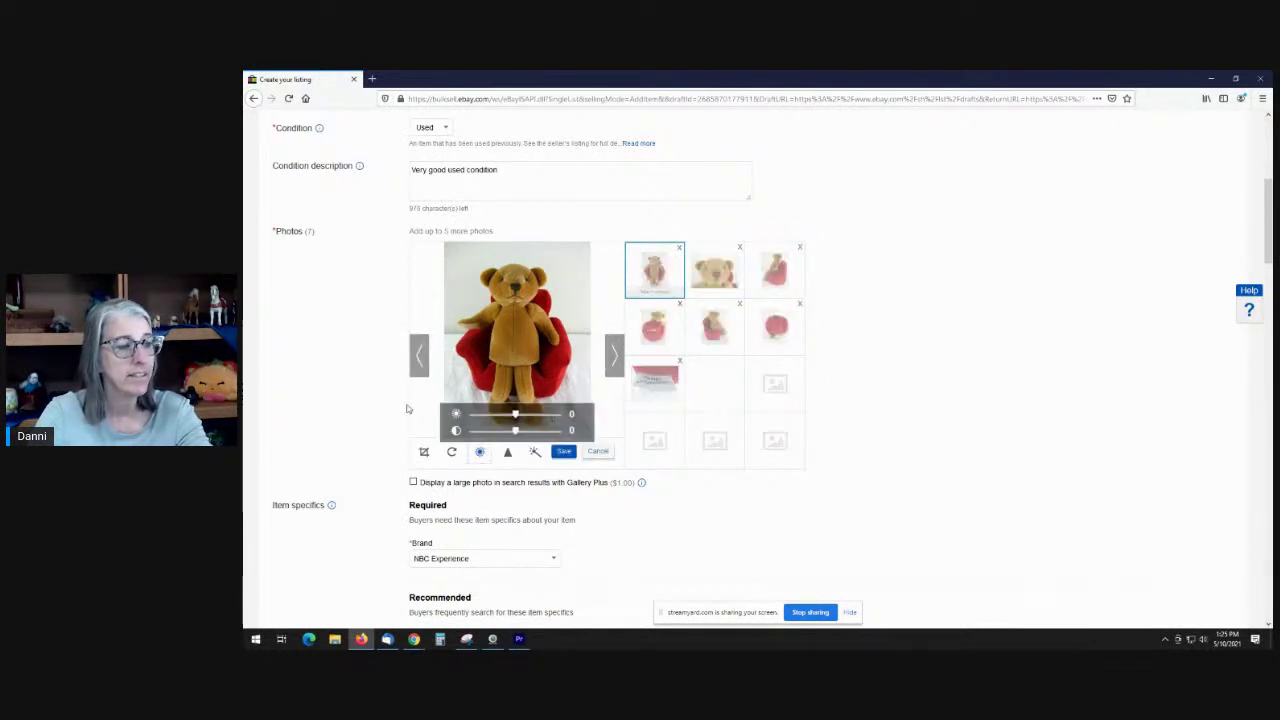
{"action": "mouse_move", "coordinate": [515, 414]}
{"action": "left_mouse_down"}
{"action": "mouse_move", "coordinate": [546, 414]}
{"action": "mouse_move", "coordinate": [475, 419]}
{"action": "mouse_move", "coordinate": [550, 415]}
{"action": "mouse_move", "coordinate": [486, 418]}
{"action": "mouse_move", "coordinate": [539, 420]}
{"action": "left_mouse_up"}
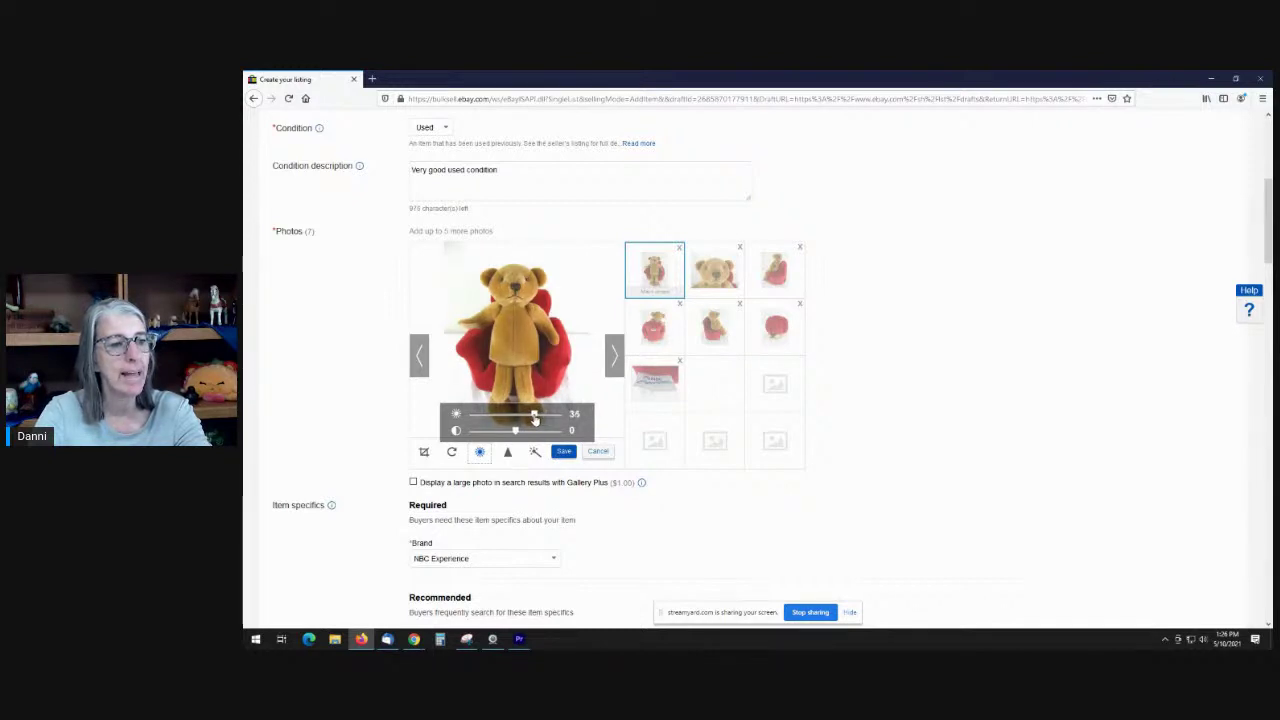
{"action": "left_click_drag", "start_coordinate": [515, 431], "coordinate": [524, 433]}
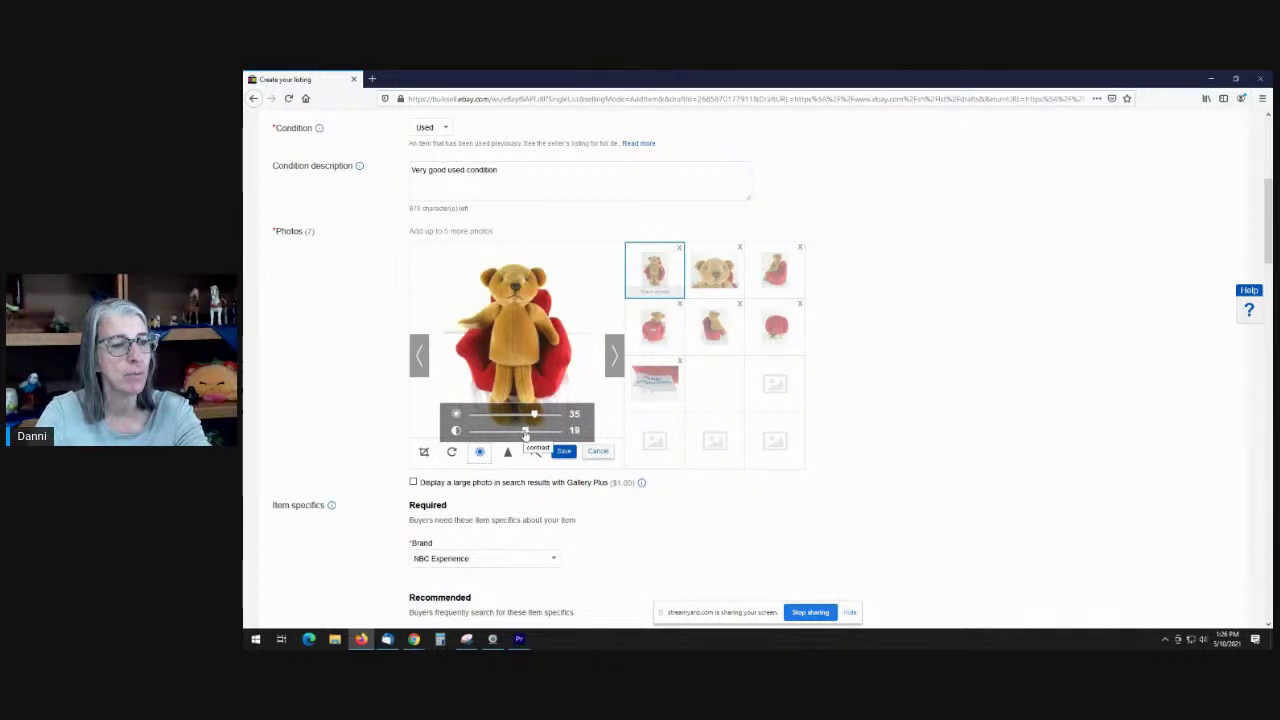
{"action": "left_click", "coordinate": [563, 451]}
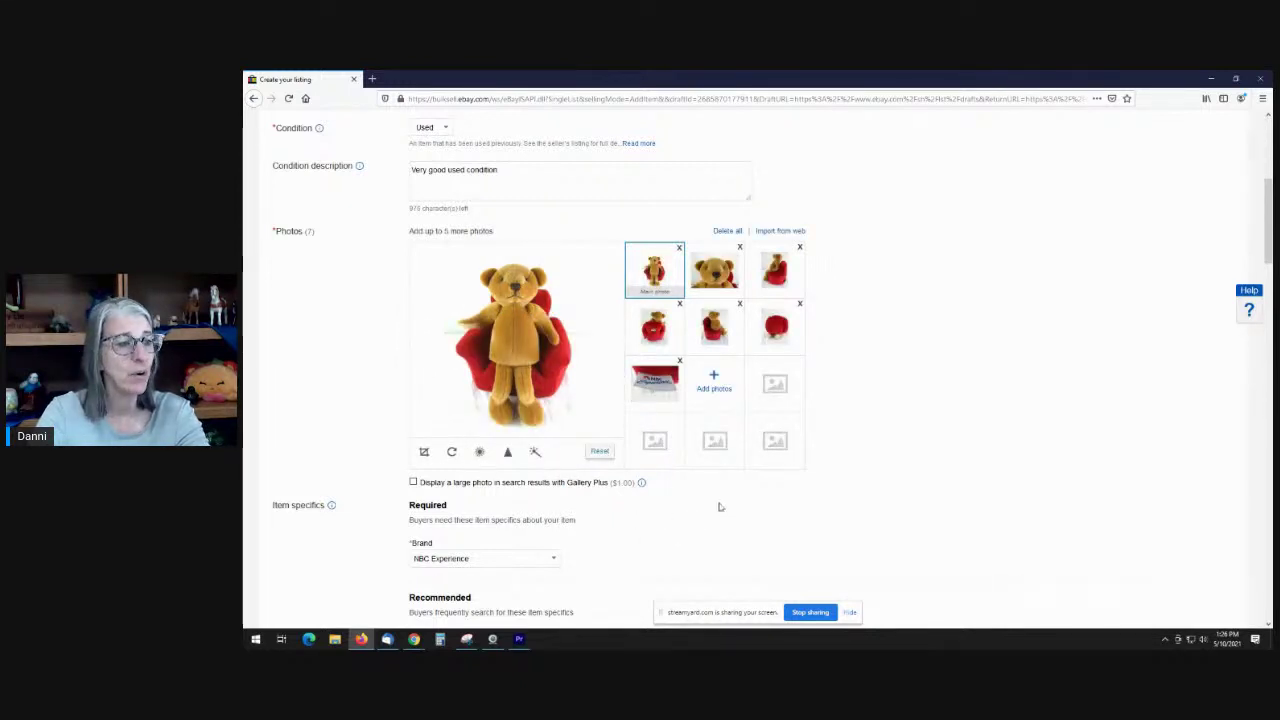
- Crop the main photo closely around the teddy bear and red chair, trimming mostly the empty strip above the head, and save it
{"action": "left_click", "coordinate": [424, 452]}
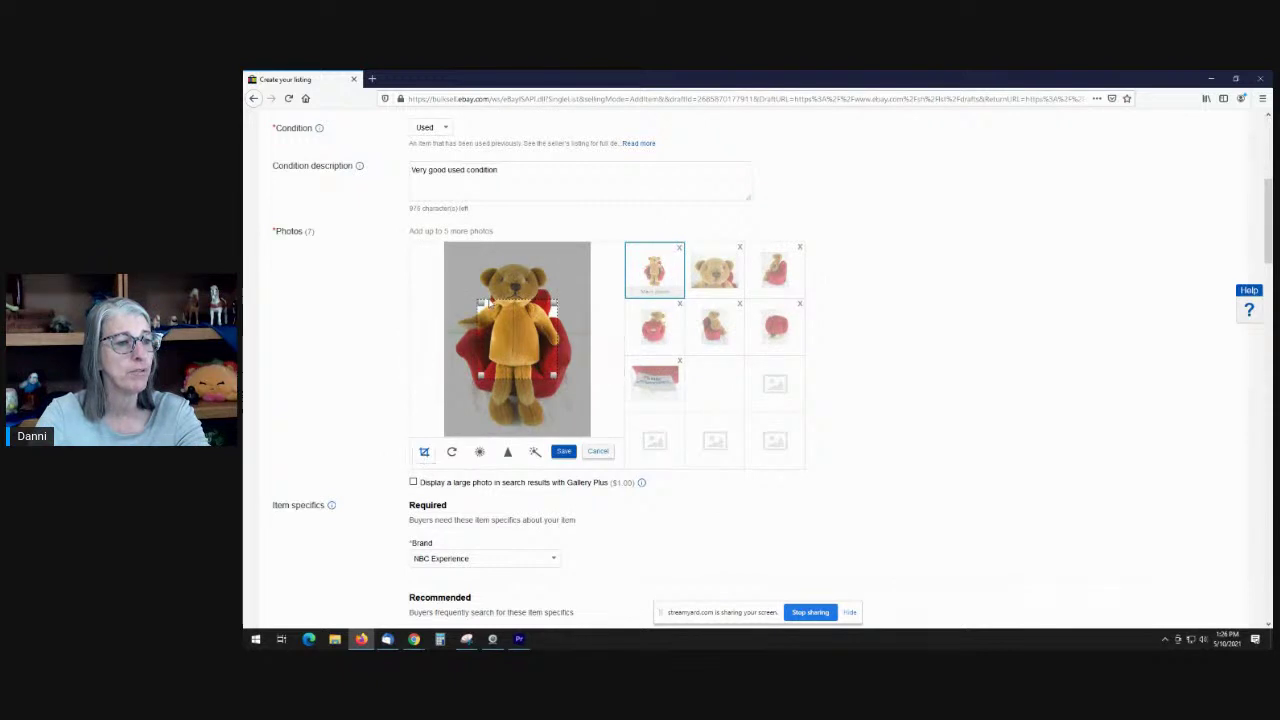
{"action": "left_click_drag", "start_coordinate": [482, 302], "coordinate": [447, 258]}
{"action": "left_click_drag", "start_coordinate": [552, 377], "coordinate": [588, 432]}
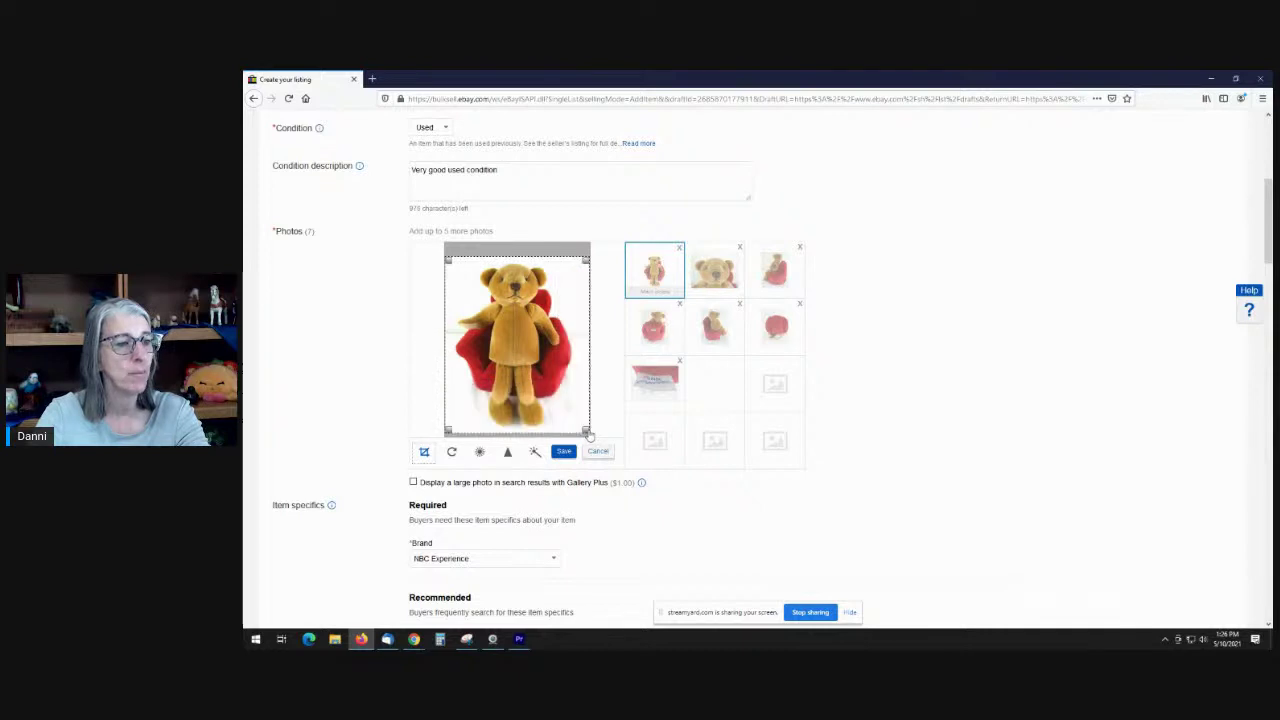
{"action": "left_click", "coordinate": [565, 454]}
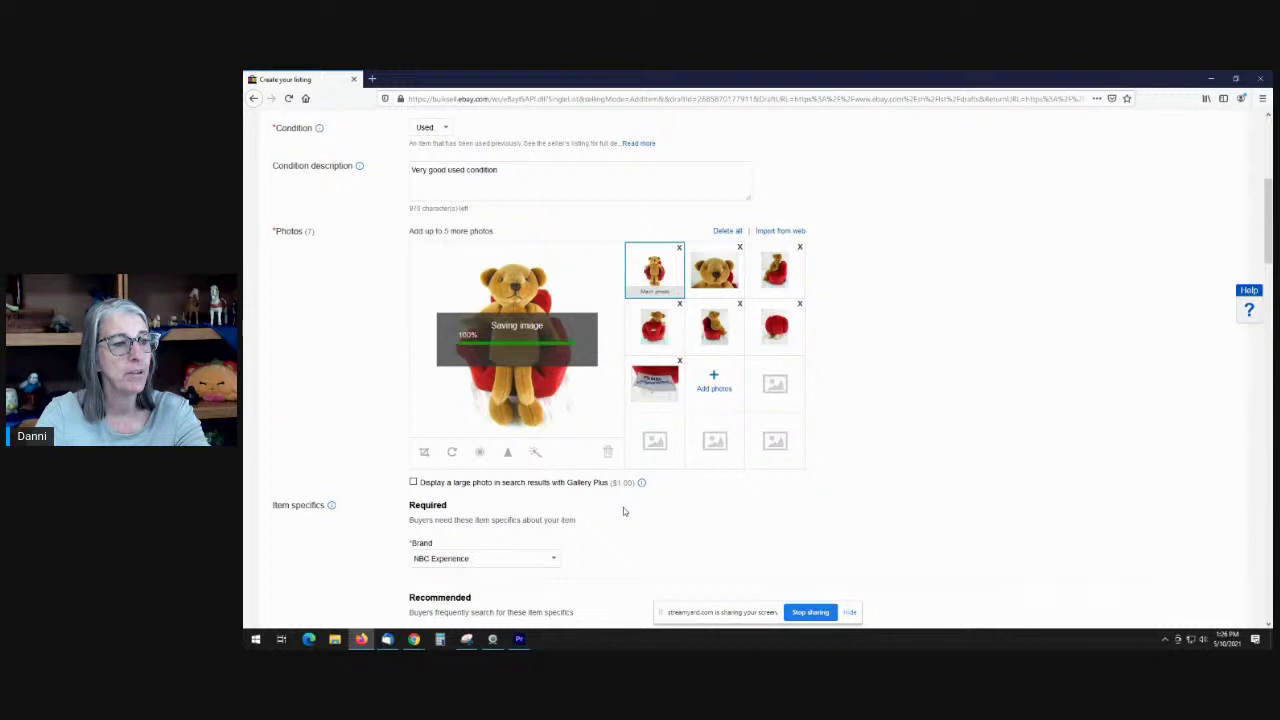